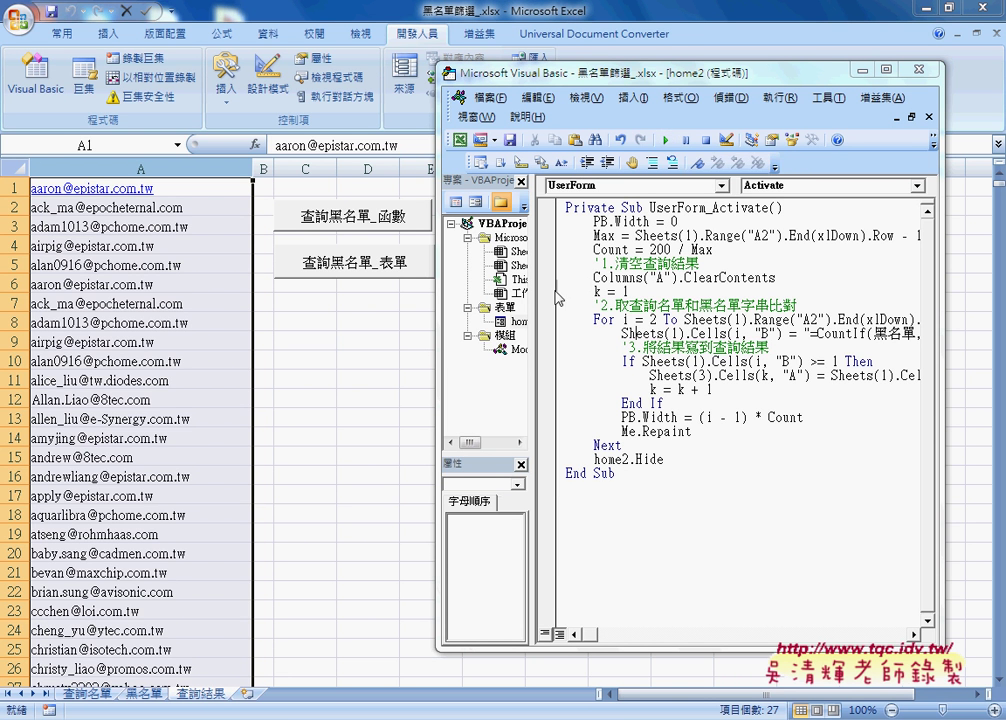
# Step: Insert a new UserForm into the Forms folder and name it home
pyautogui.rightClick(508, 307)
pyautogui.moveTo(585, 381)
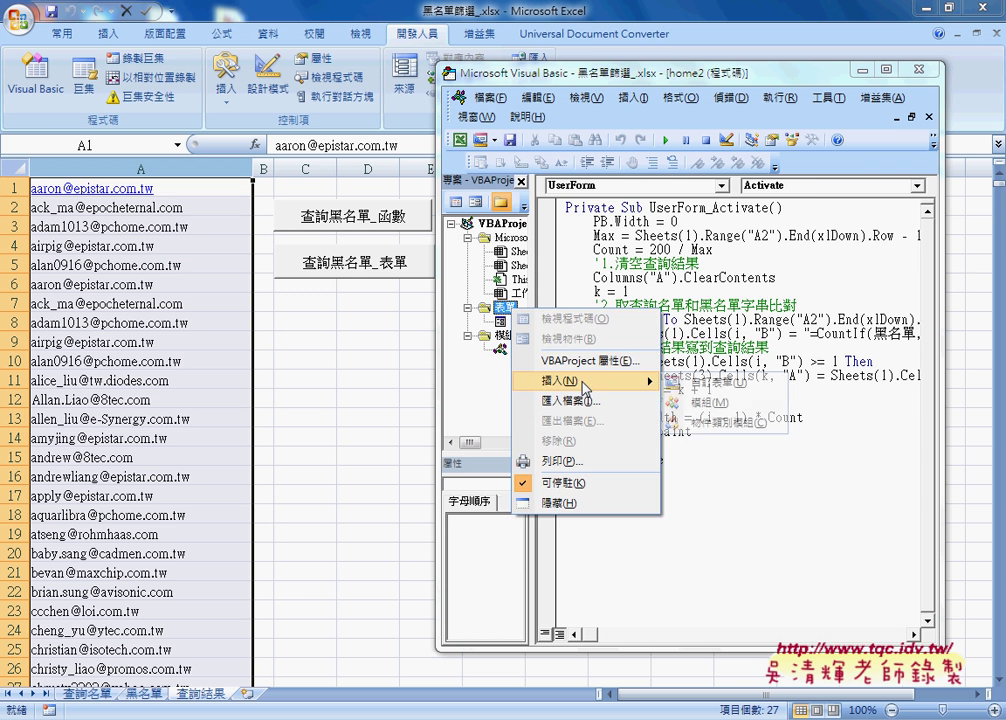
pyautogui.click(716, 384)
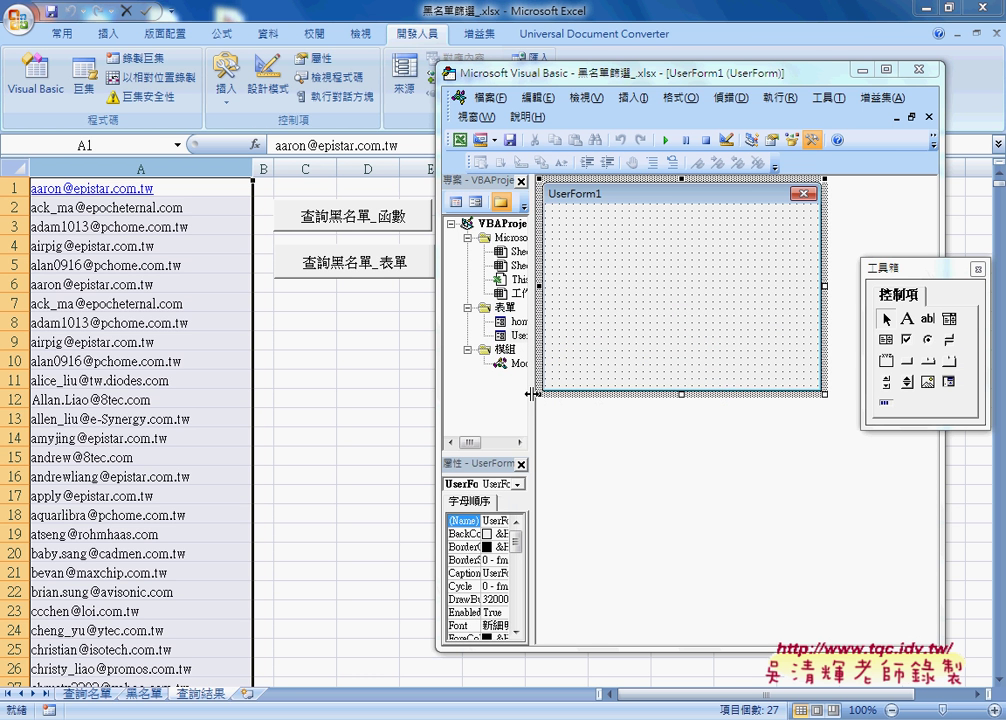
pyautogui.moveTo(534, 394); pyautogui.dragTo(576, 403)
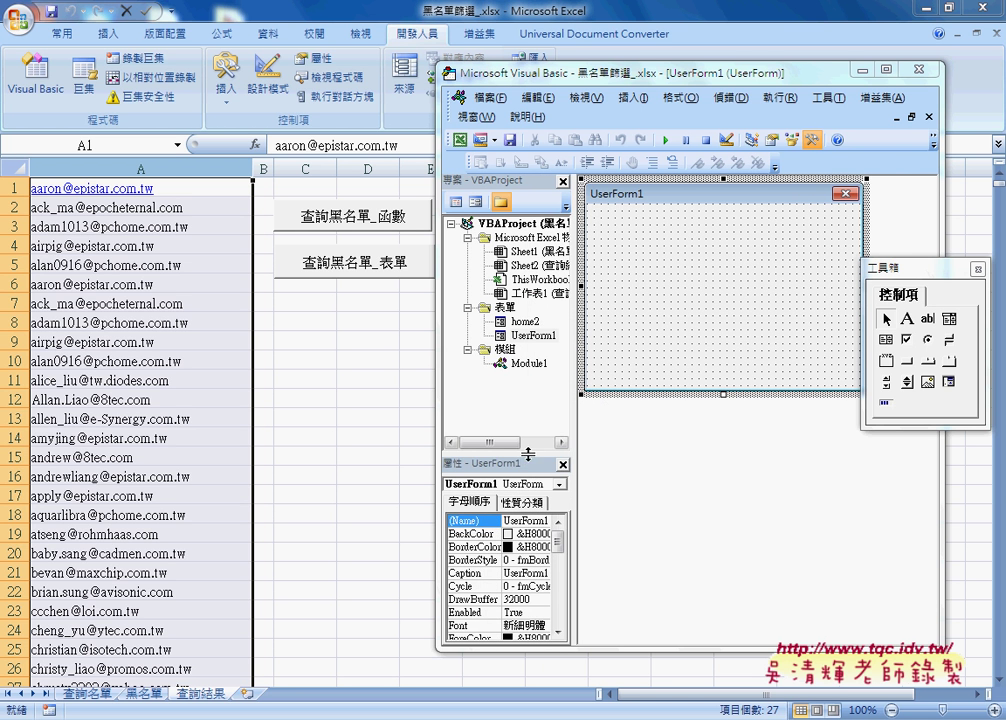
pyautogui.moveTo(530, 399); pyautogui.dragTo(530, 380)
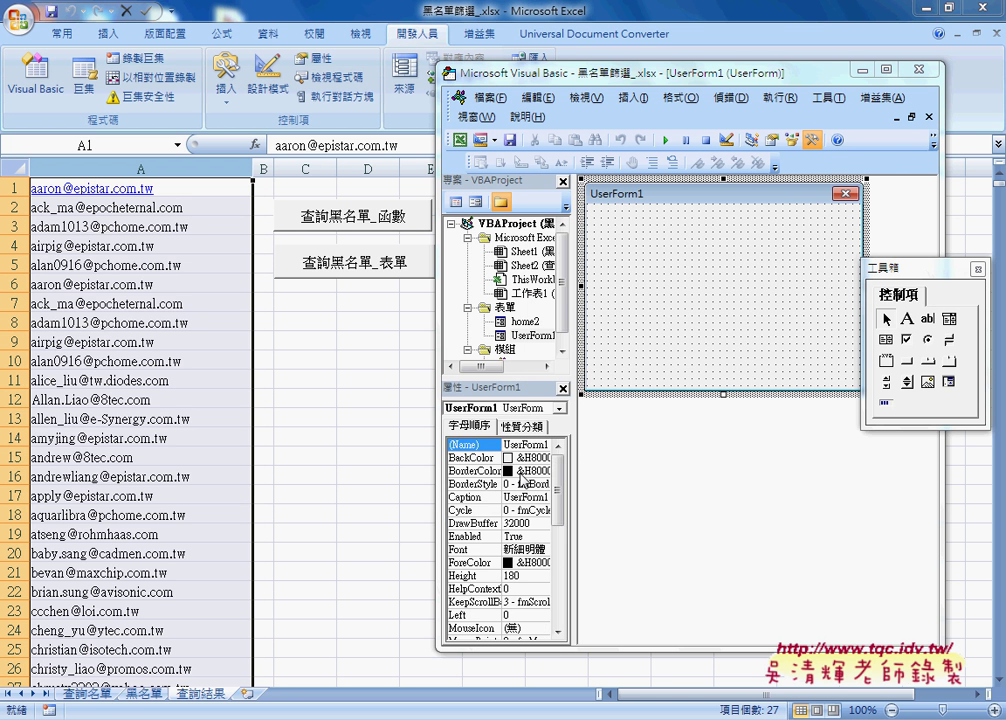
pyautogui.moveTo(570, 448); pyautogui.dragTo(612, 448)
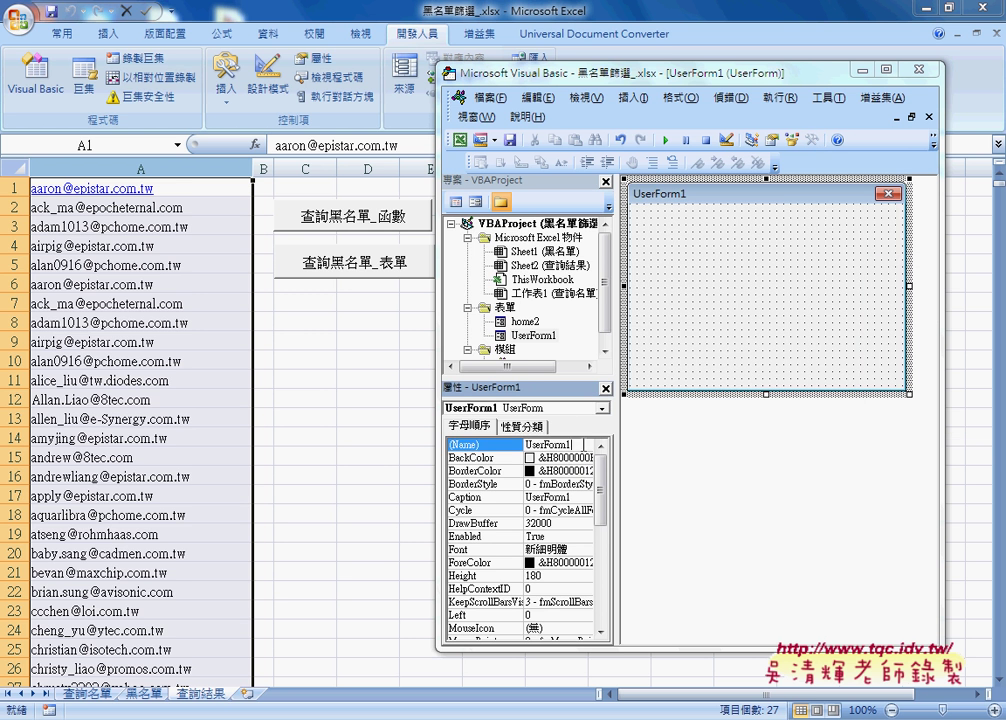
pyautogui.write('home')
pyautogui.press('Return')
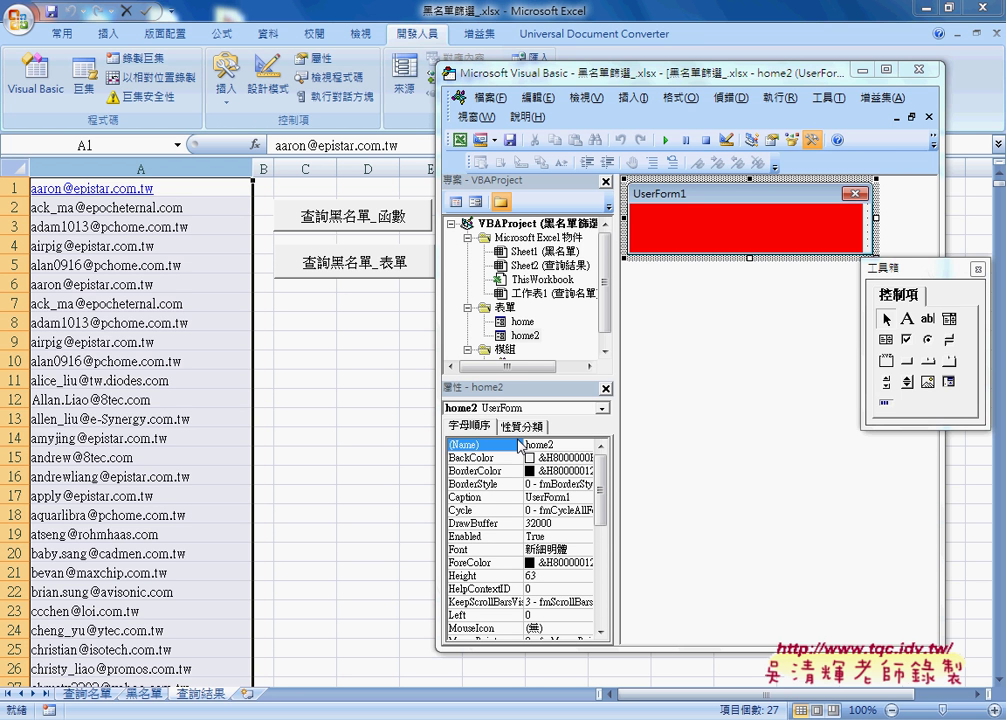
# Step: Shorten the home form in its designer to a height of 78
pyautogui.doubleClick(522, 321)
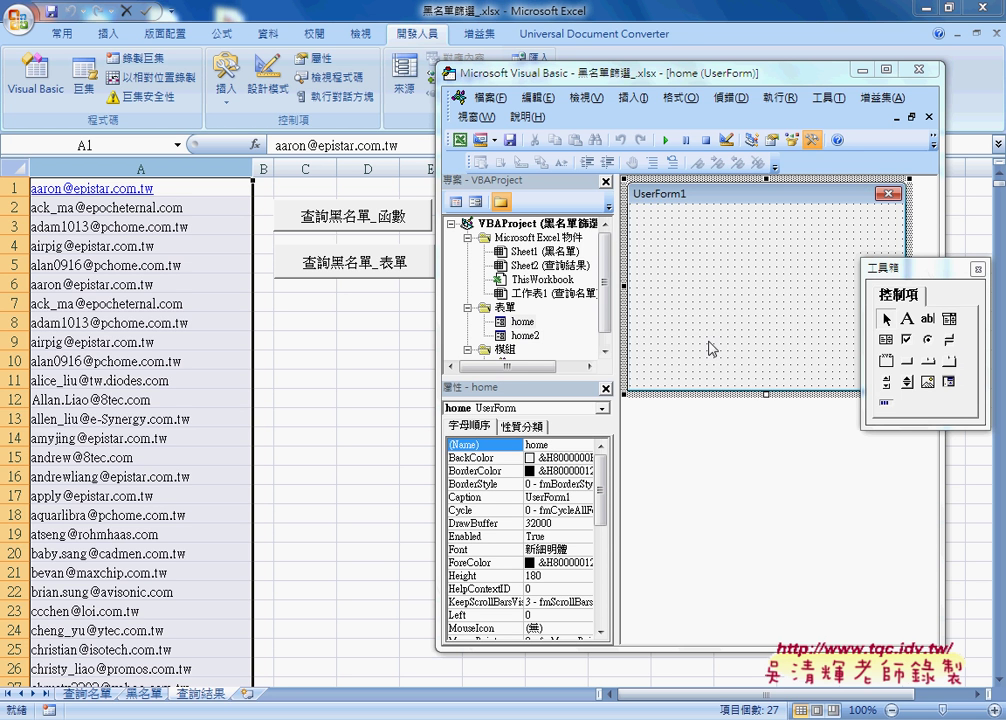
pyautogui.moveTo(764, 396); pyautogui.dragTo(765, 276)
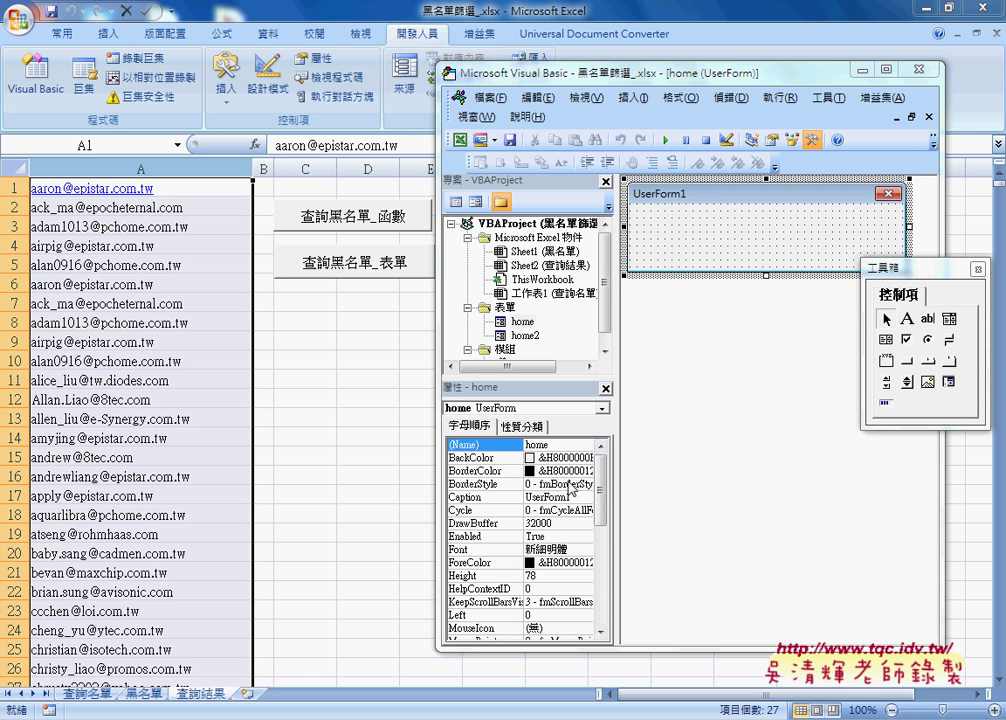
pyautogui.click(574, 499)
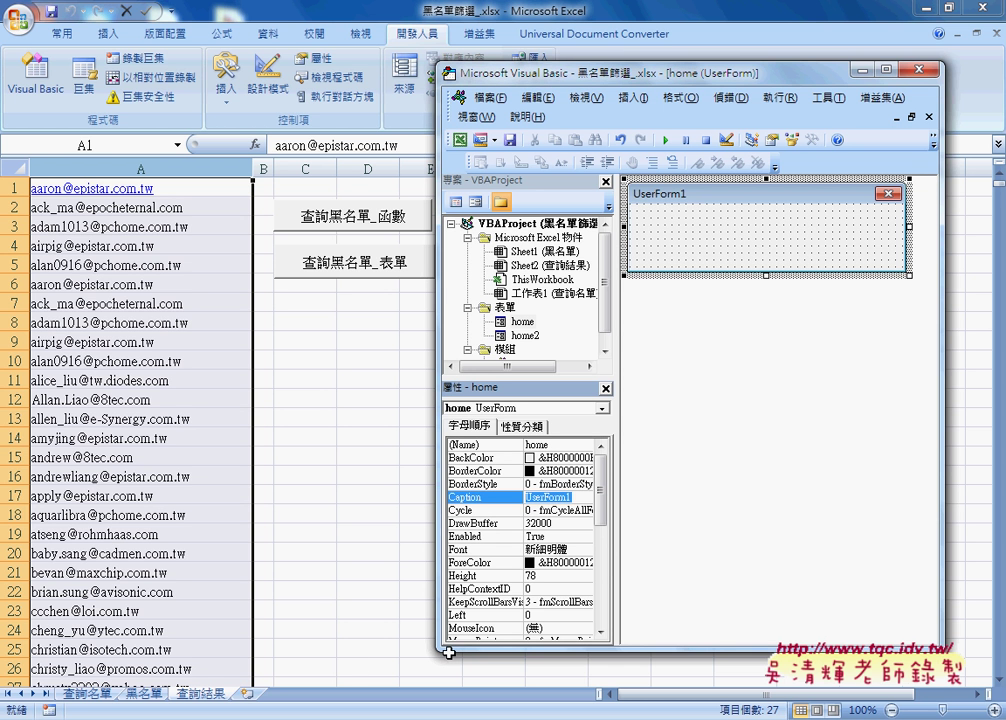
# Step: Change the home form's Caption from UserForm1 to 目前狀態.....
pyautogui.write('mx4')
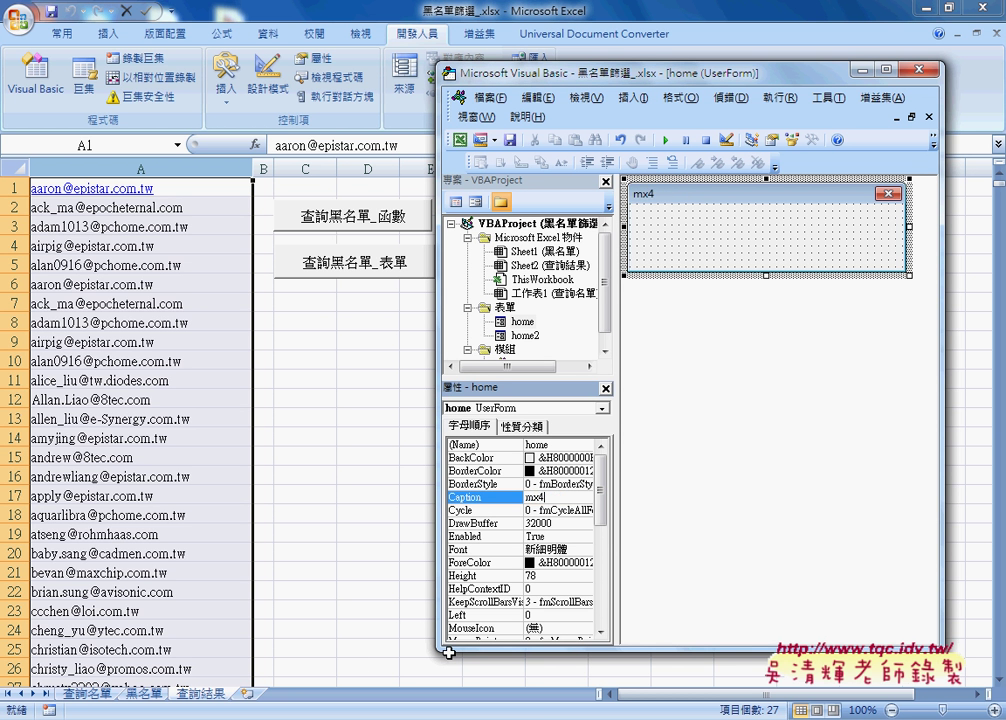
pyautogui.press('BackSpace')
pyautogui.write('目前')
pyautogui.write('狀態')
pyautogui.press('`')
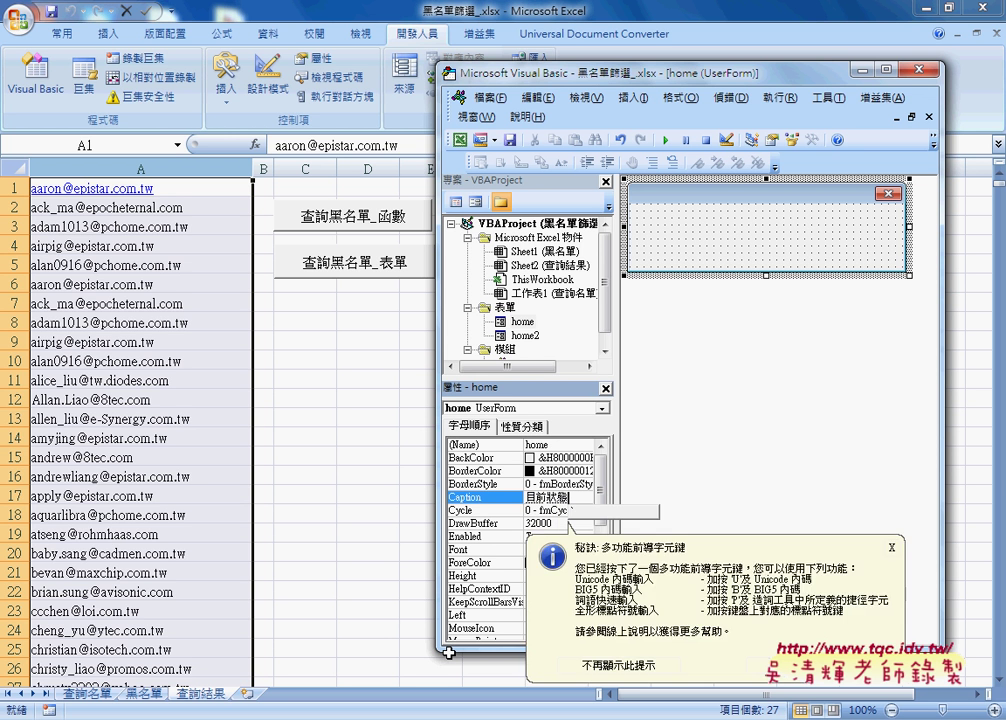
pyautogui.press('Escape')
pyautogui.write('……')
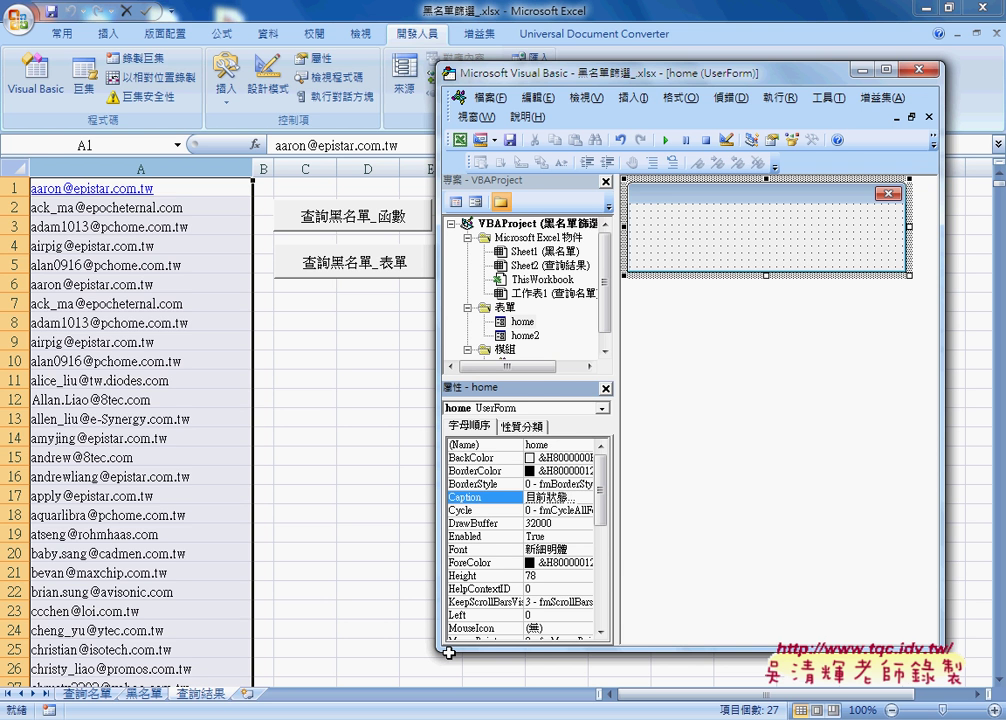
pyautogui.press('Return')
# Step: Draw a Label from the Toolbox across the home form
pyautogui.click(752, 278)
pyautogui.click(907, 320)
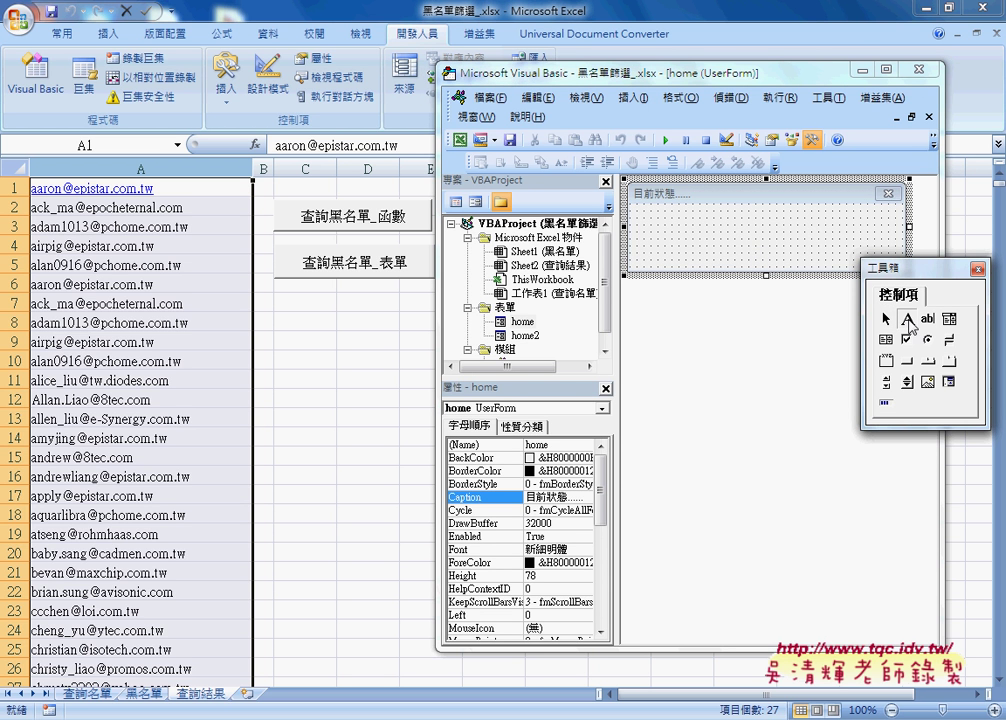
pyautogui.moveTo(632, 207); pyautogui.dragTo(900, 270)
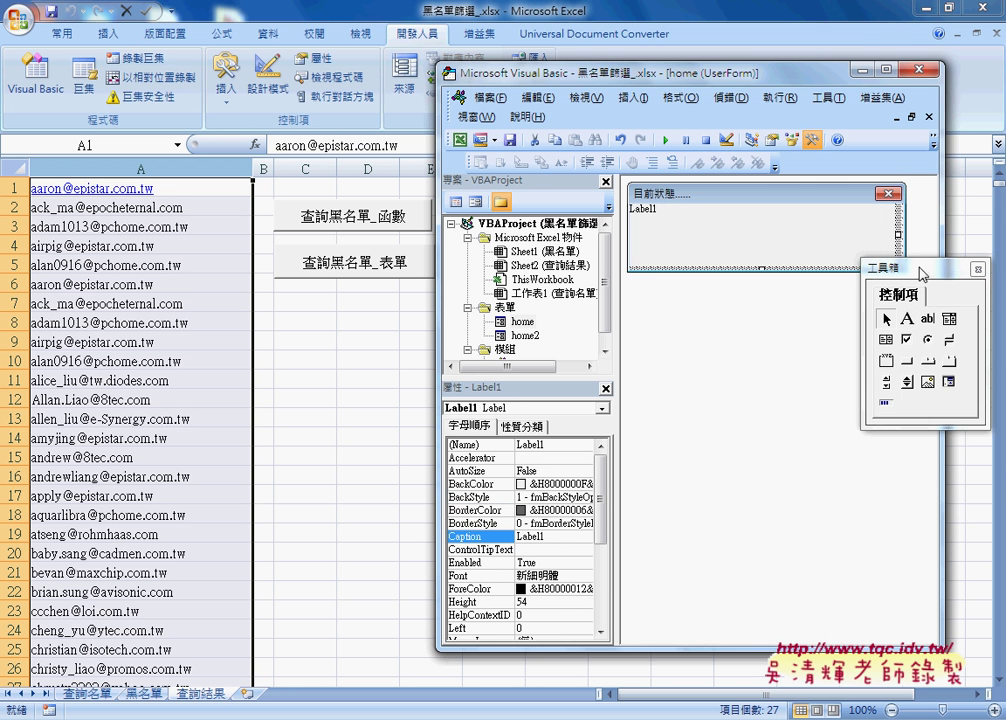
pyautogui.moveTo(900, 272); pyautogui.dragTo(800, 349)
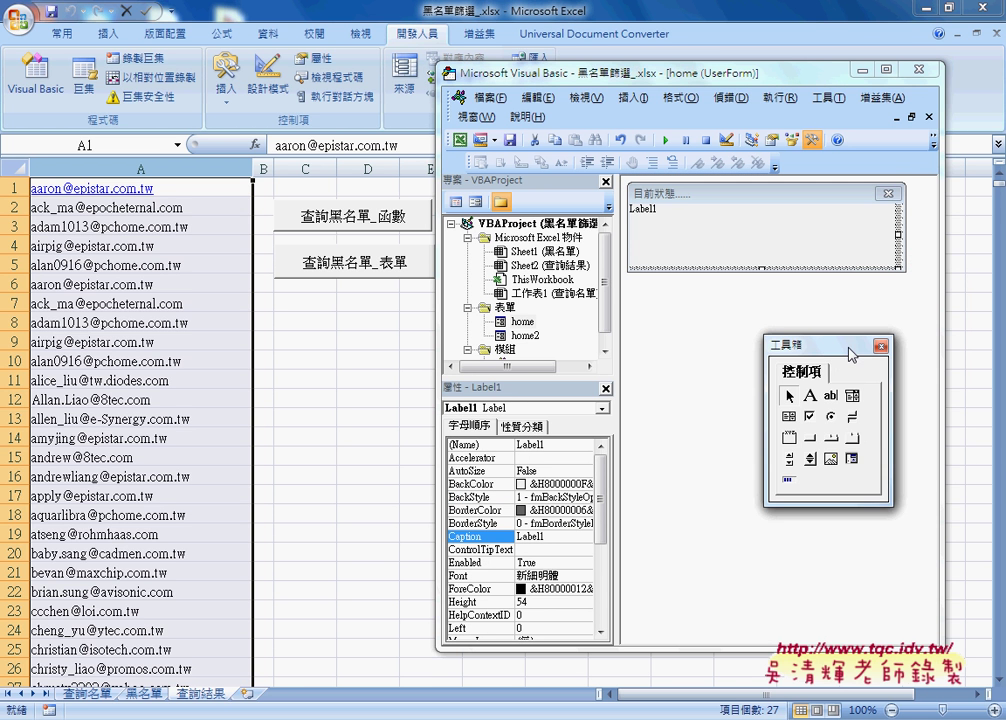
pyautogui.click(764, 262)
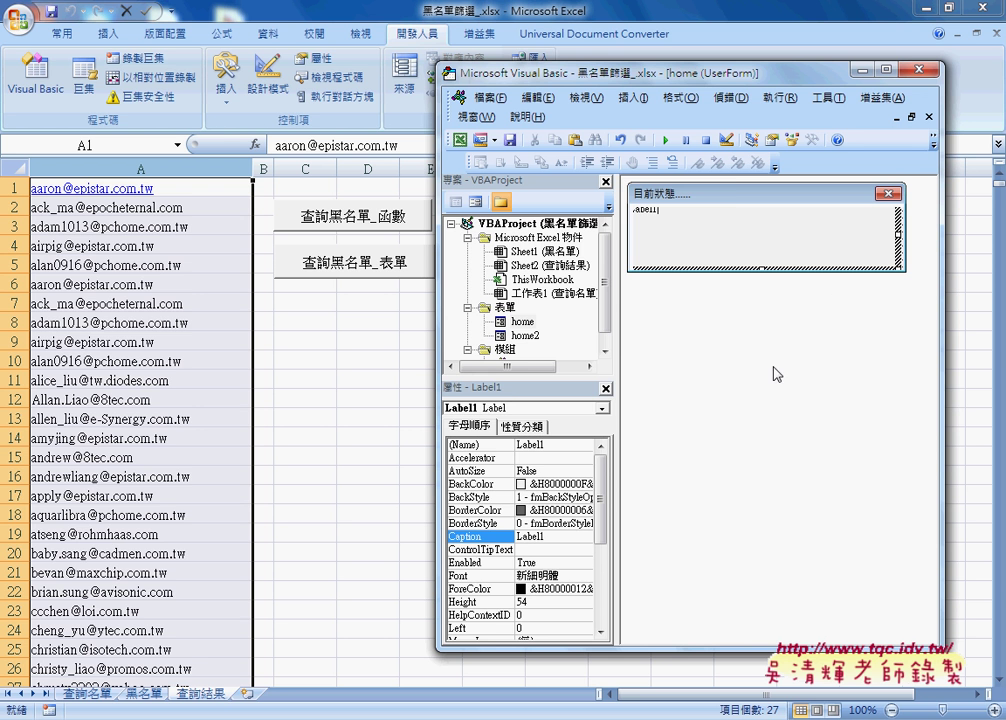
pyautogui.click(908, 255)
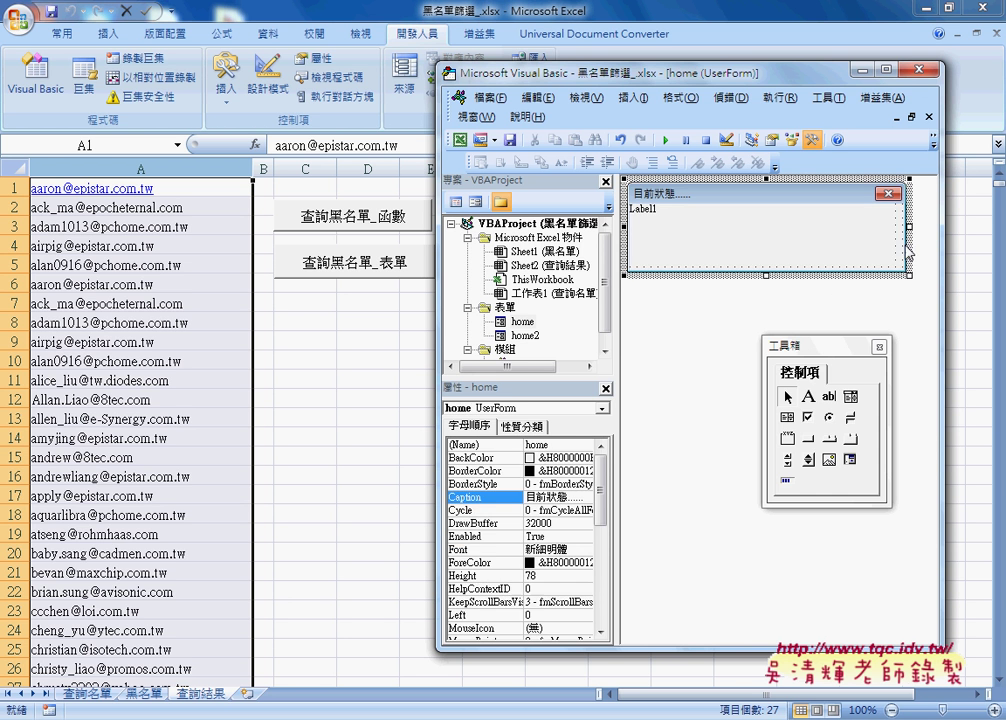
pyautogui.click(849, 247)
# Step: Set the label's BackColor to red from the palette
pyautogui.click(545, 450)
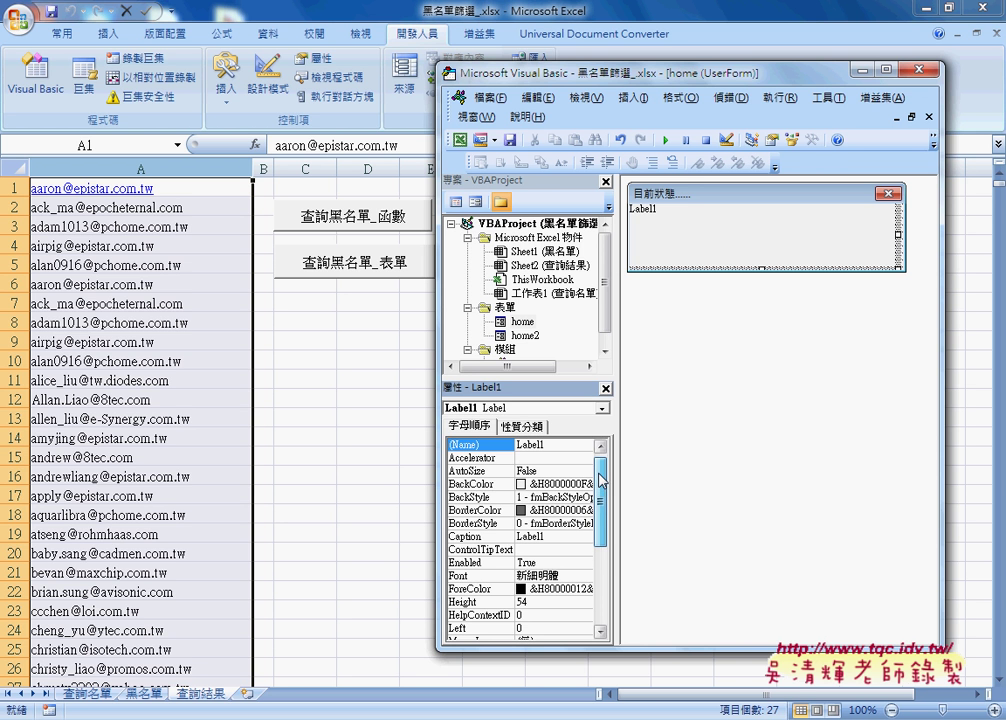
pyautogui.click(585, 485)
pyautogui.click(585, 485)
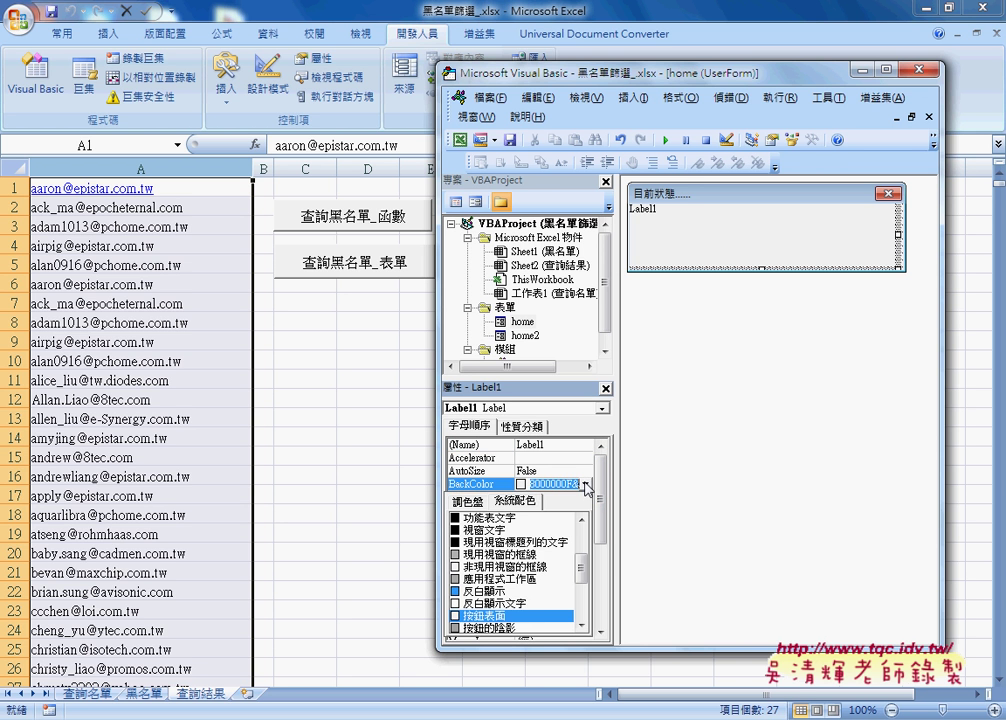
pyautogui.click(467, 501)
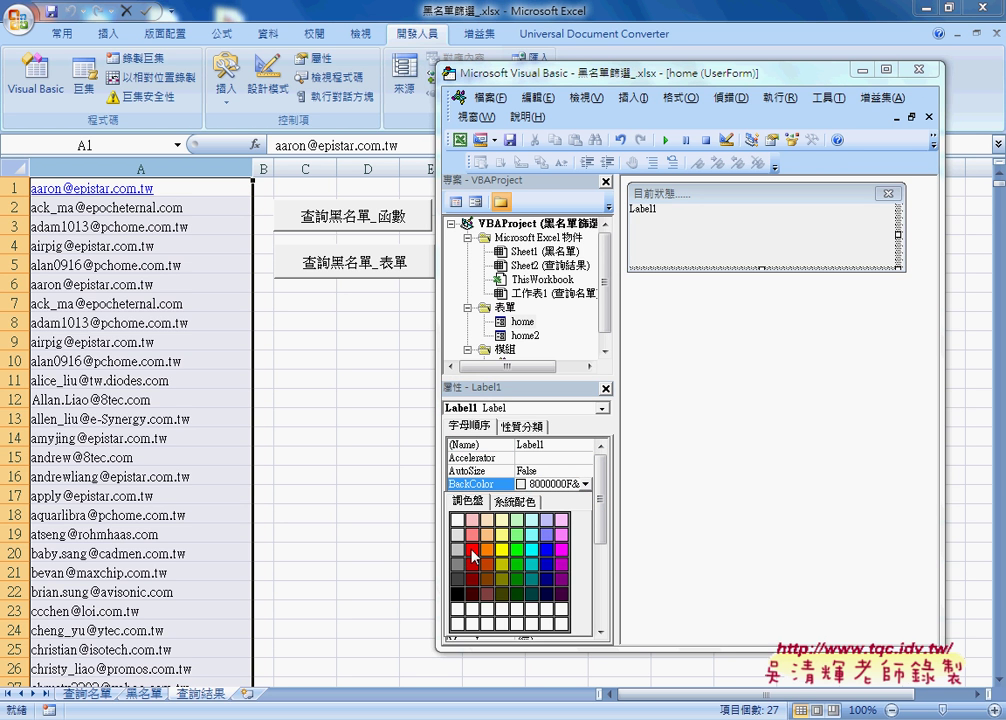
pyautogui.click(473, 553)
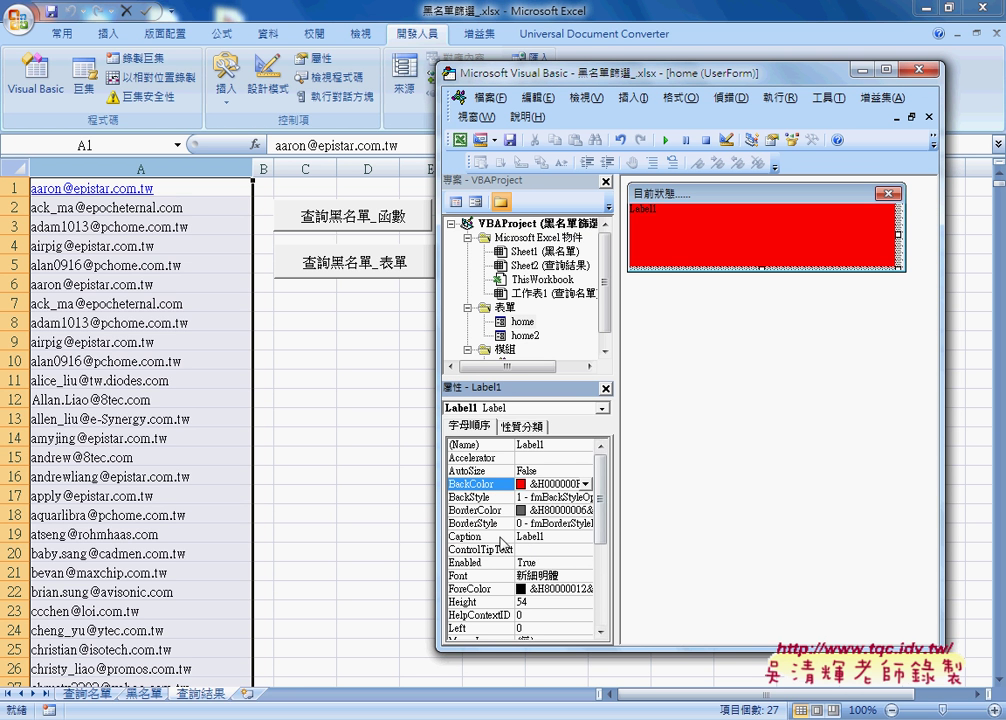
# Step: Clear the label's Label1 caption so it shows no text
pyautogui.click(492, 539)
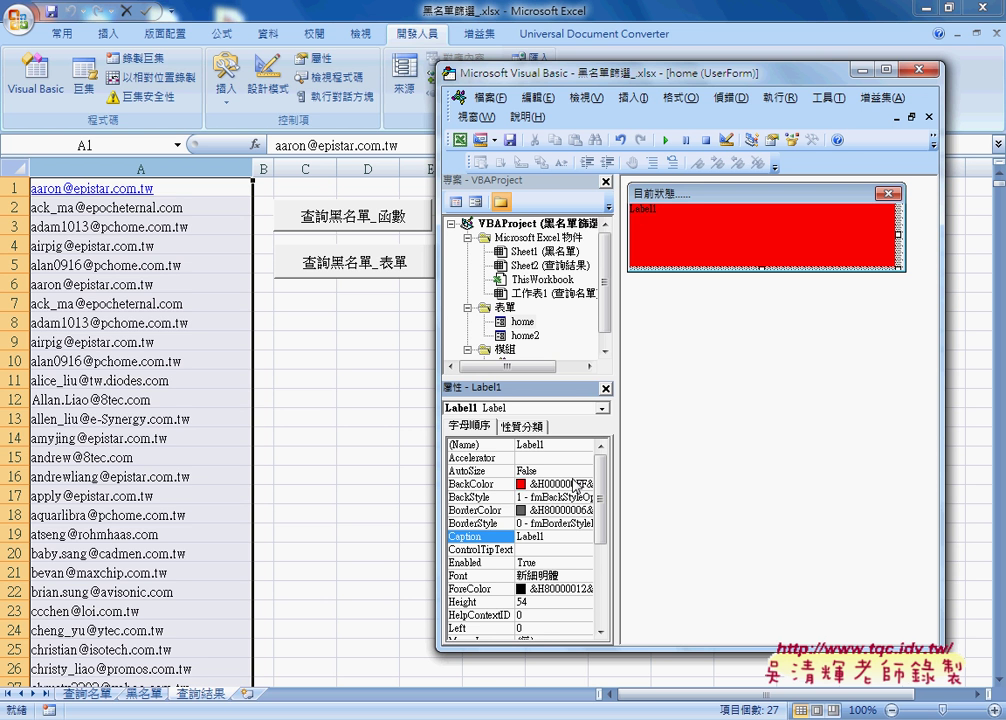
pyautogui.moveTo(556, 534); pyautogui.dragTo(517, 540)
pyautogui.press('Delete')
pyautogui.press('Return')
pyautogui.moveTo(601, 512); pyautogui.dragTo(602, 595)
# Step: Set Label1's Width to 200 and narrow the home form around it
pyautogui.click(491, 615)
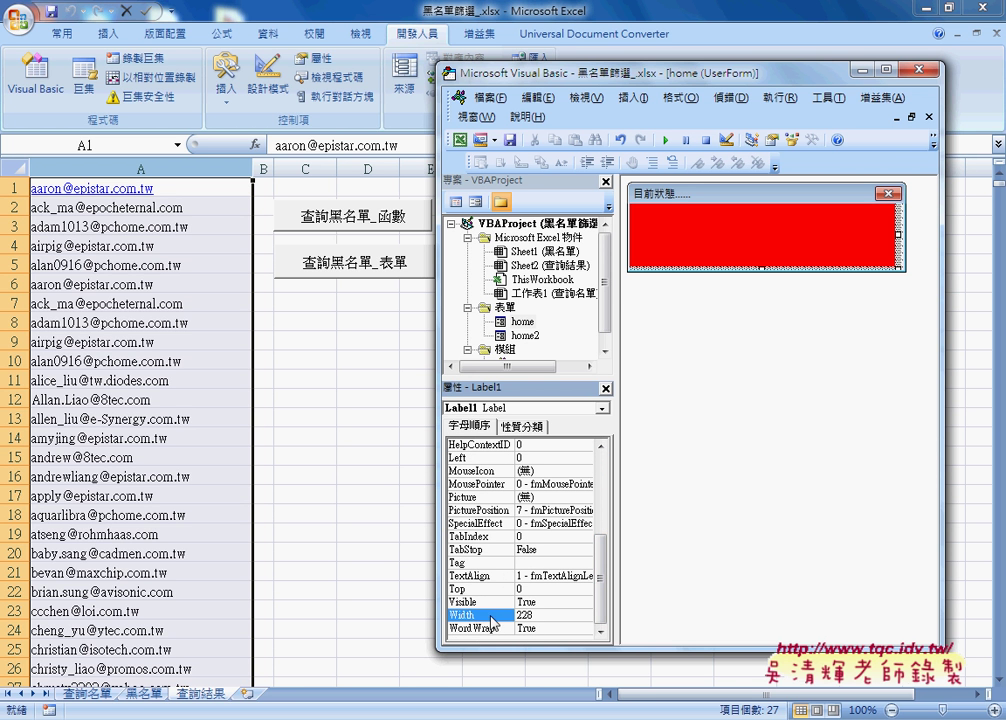
pyautogui.doubleClick(521, 615)
pyautogui.write('200')
pyautogui.press('Return')
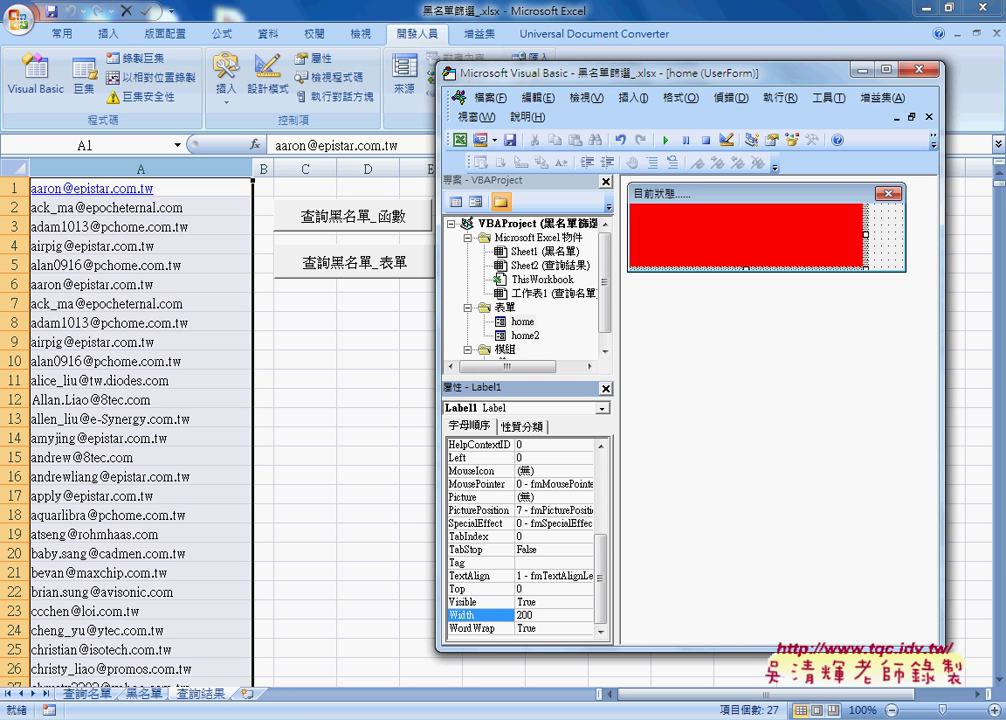
pyautogui.click(688, 188)
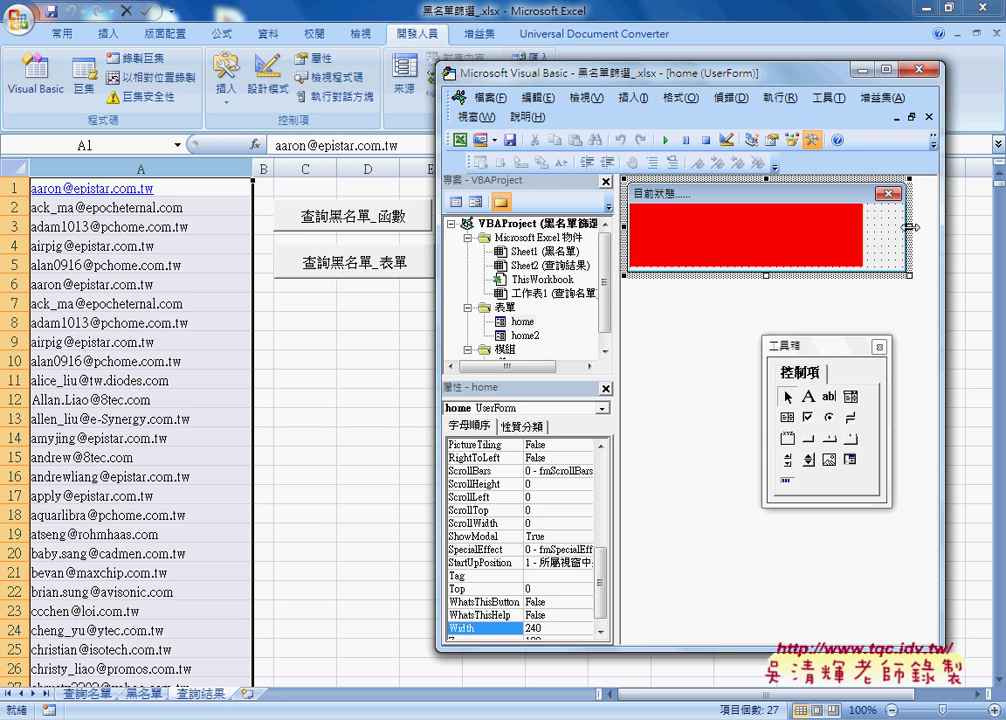
pyautogui.moveTo(910, 227); pyautogui.dragTo(873, 228)
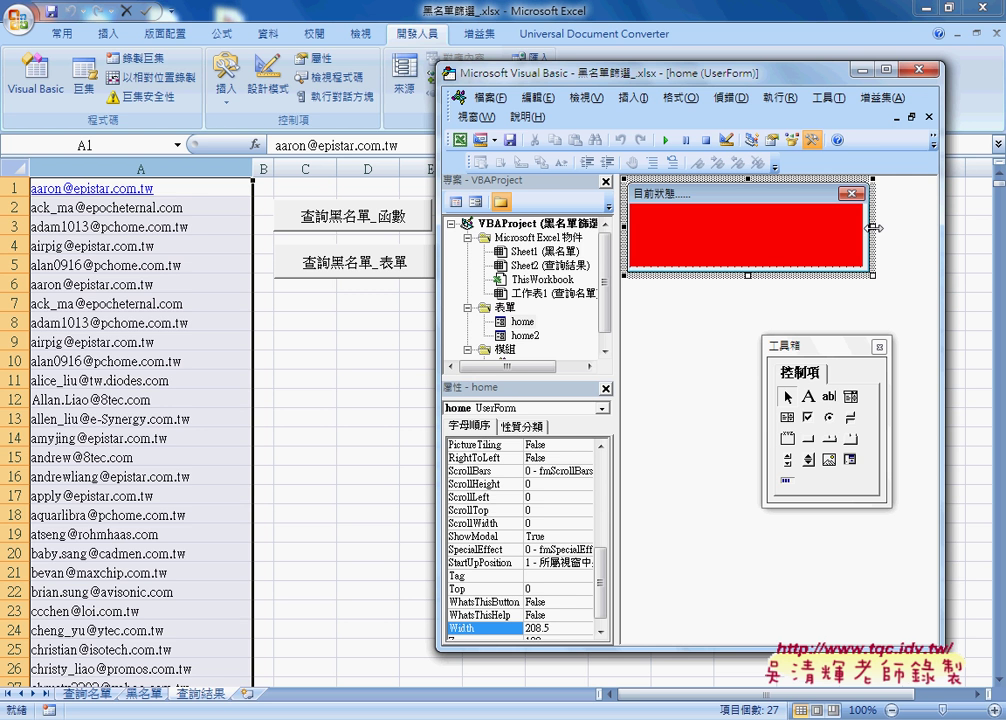
# Step: Check the label's red background, then widen the home form slightly
pyautogui.click(770, 260)
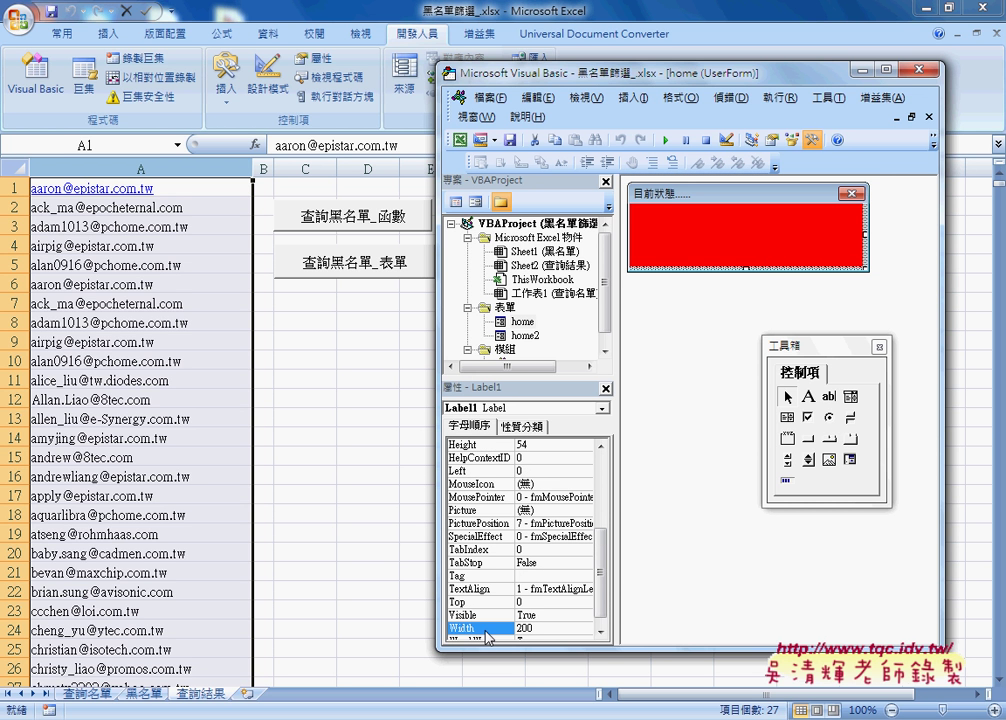
pyautogui.moveTo(601, 585); pyautogui.dragTo(601, 455)
pyautogui.click(537, 484)
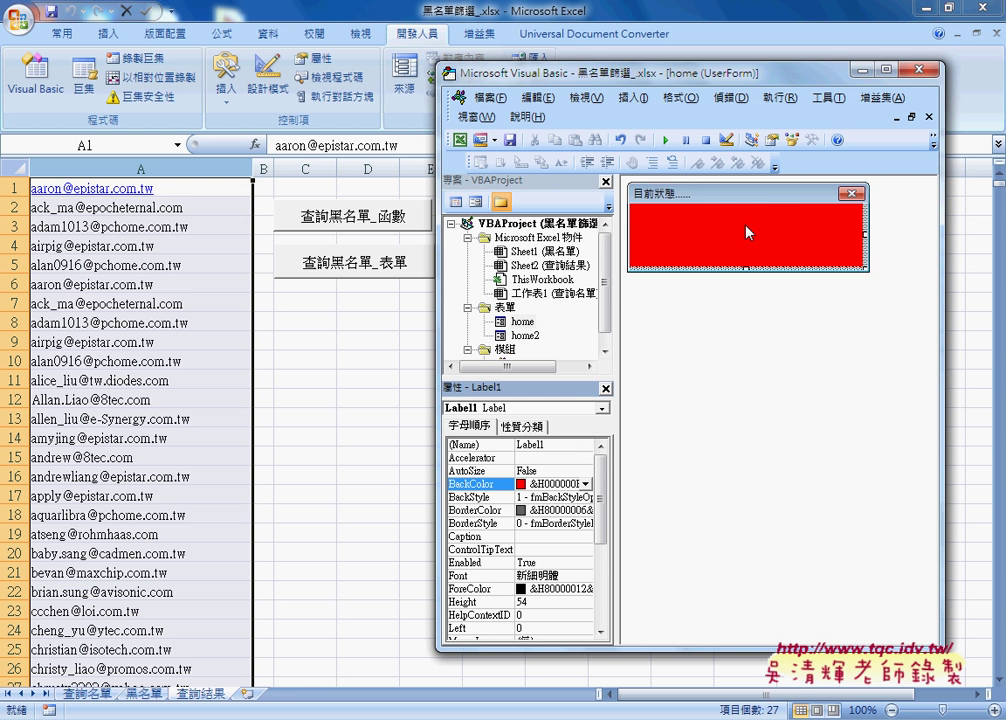
pyautogui.click(866, 236)
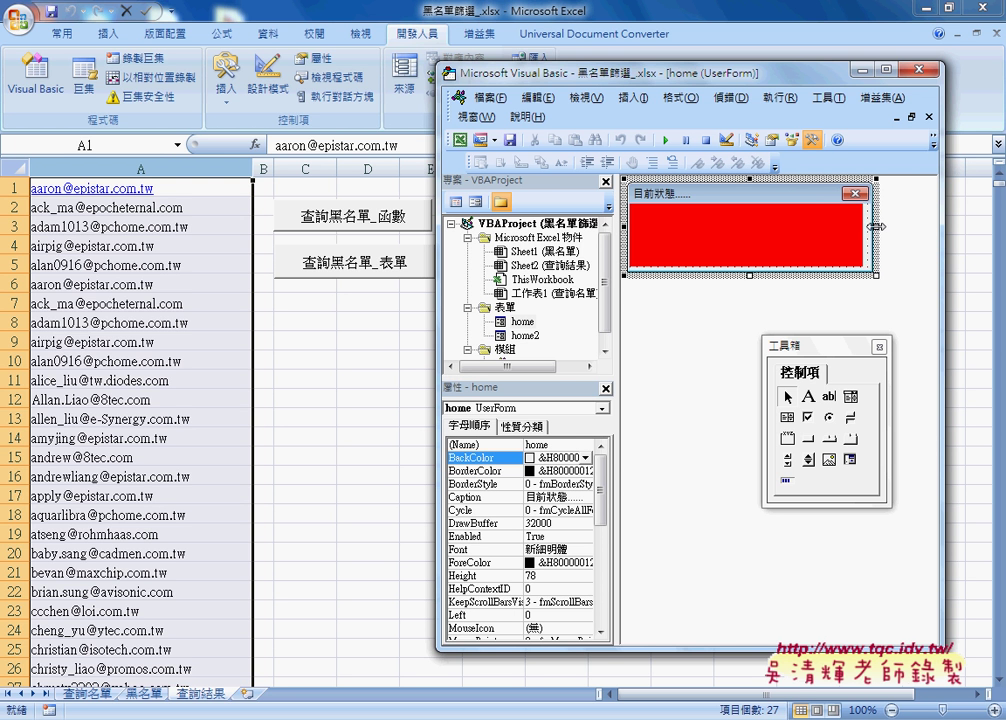
pyautogui.moveTo(875, 226); pyautogui.dragTo(883, 226)
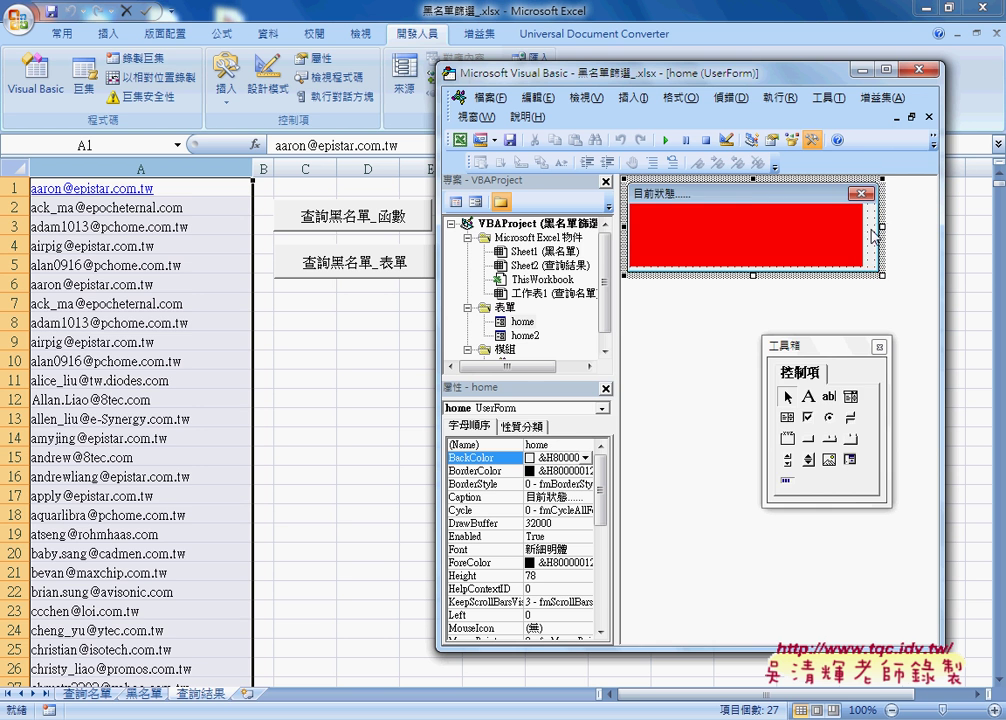
# Step: Add an Activate event procedure in the home form's code and select the UserForm_Click stub
pyautogui.doubleClick(872, 236)
pyautogui.click(832, 186)
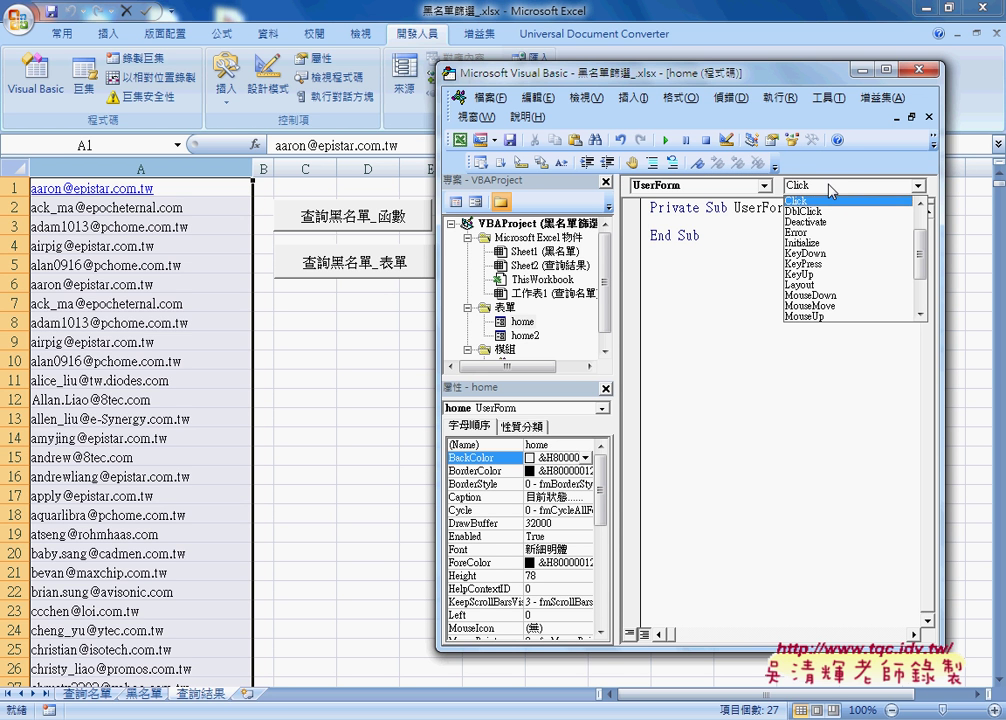
pyautogui.scroll(2, 850, 250)
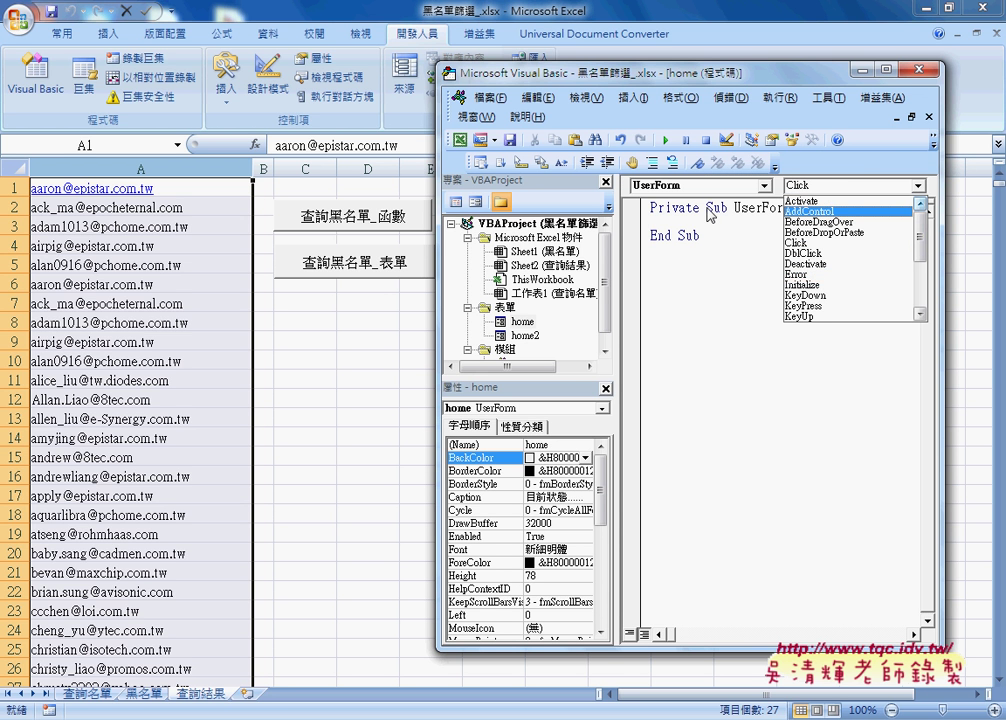
pyautogui.click(801, 201)
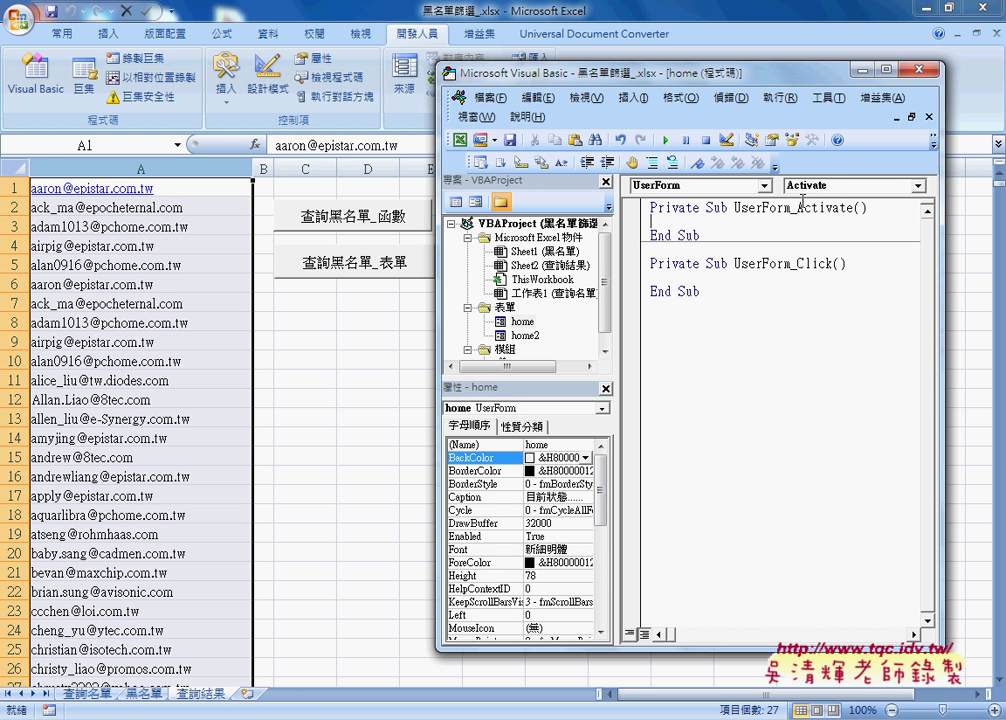
pyautogui.moveTo(797, 207); pyautogui.dragTo(851, 207)
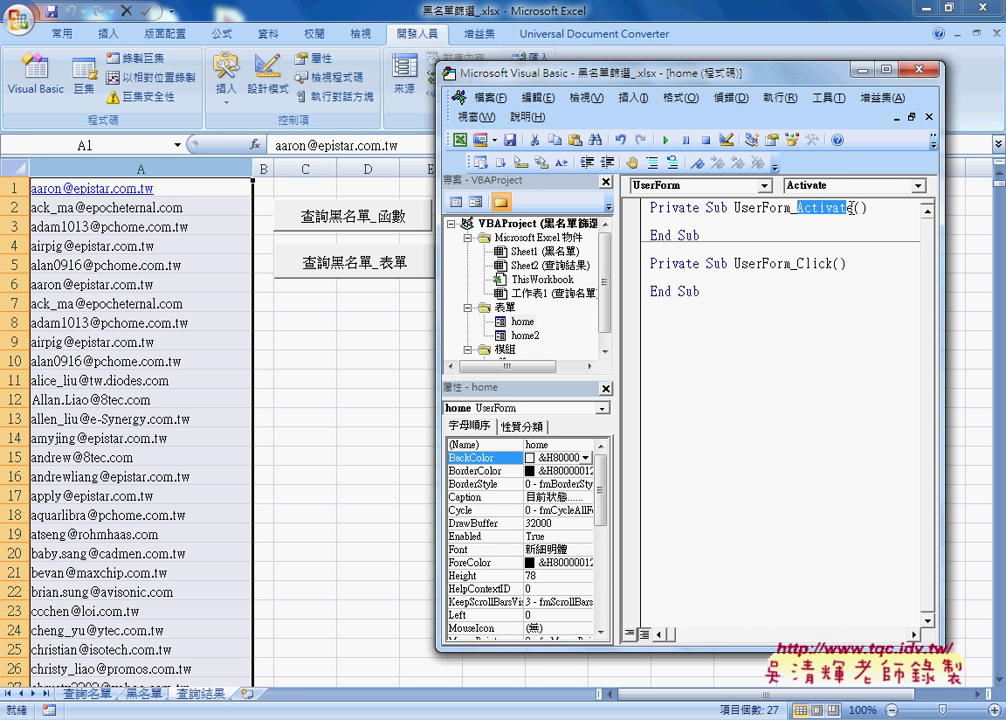
pyautogui.click(792, 223)
pyautogui.moveTo(734, 296); pyautogui.dragTo(652, 261)
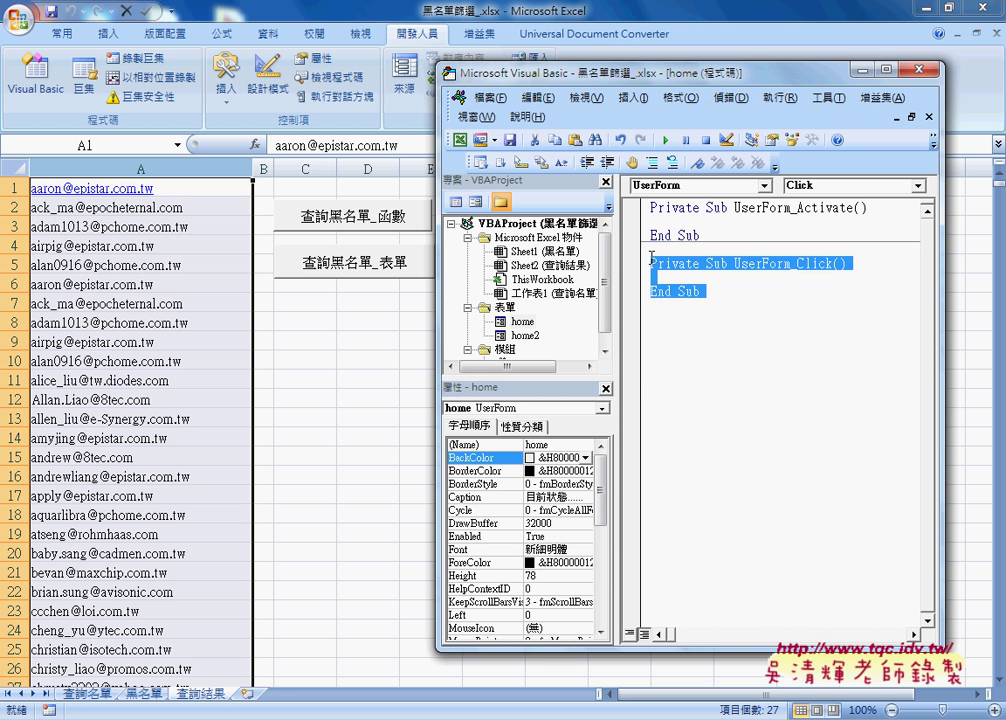
# Step: Delete UserForm_Click and copy the 查詢黑名單_函數 body from Module1
pyautogui.press('Delete')
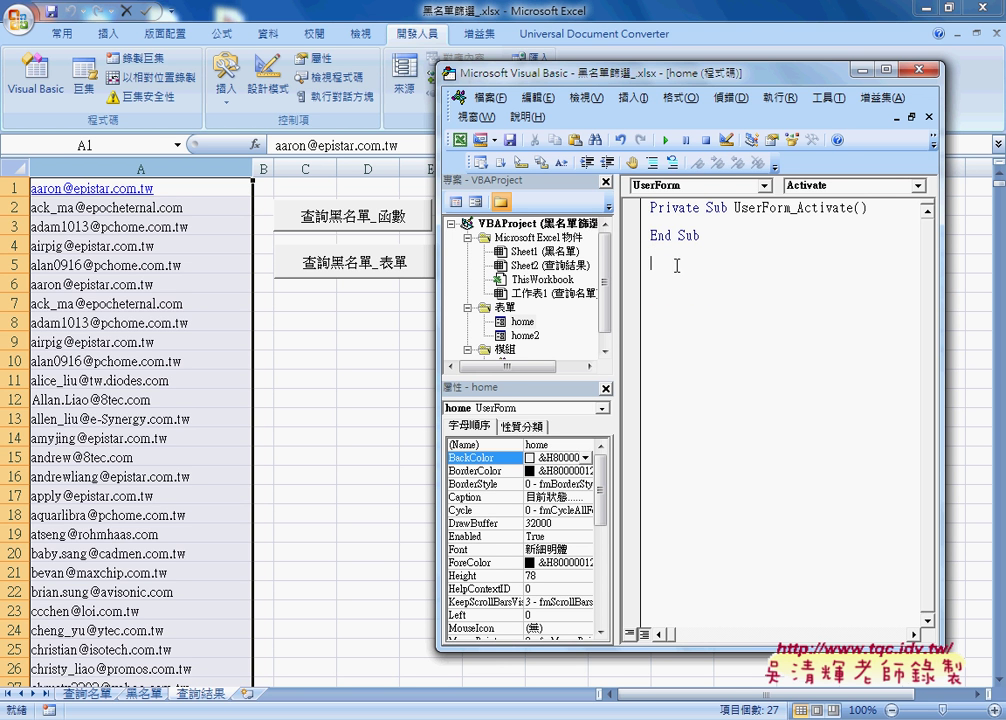
pyautogui.click(605, 351)
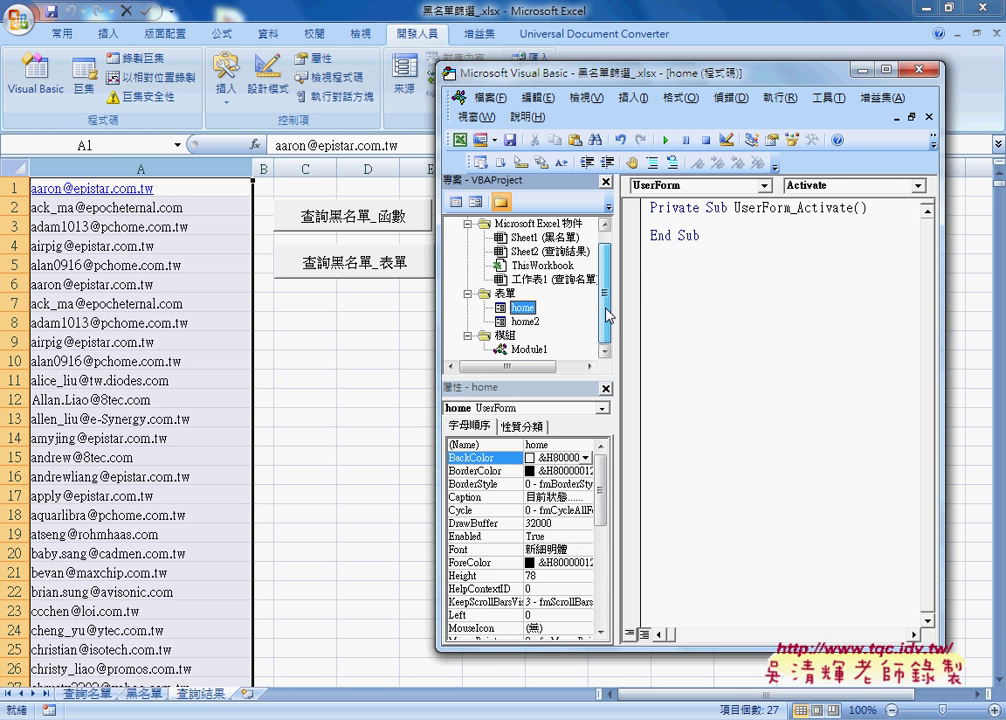
pyautogui.doubleClick(529, 350)
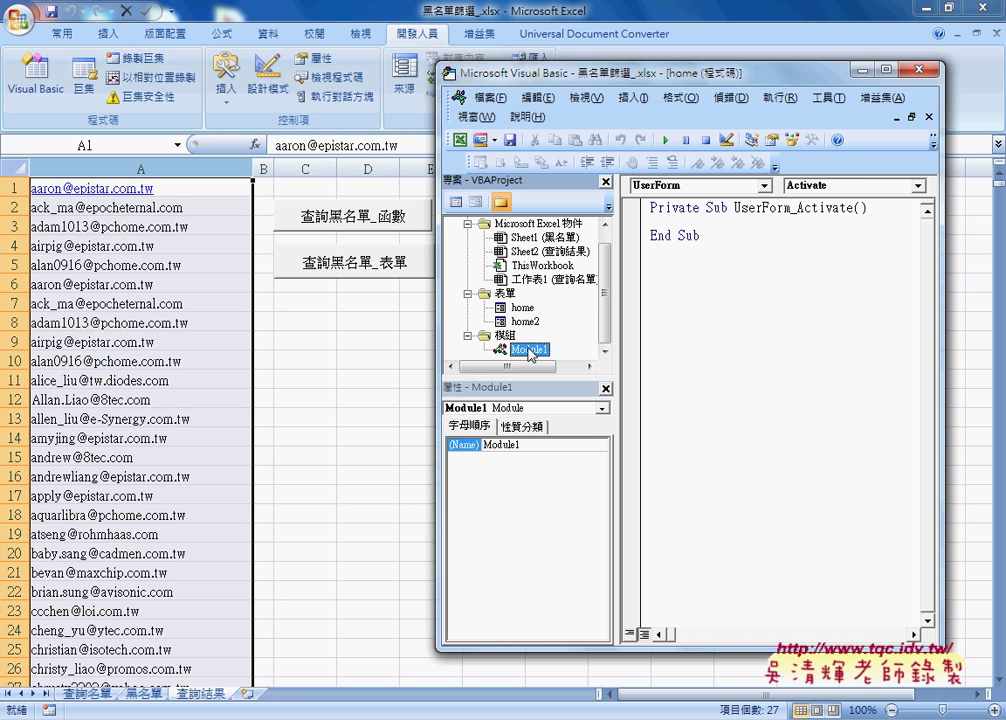
pyautogui.rightClick(736, 310)
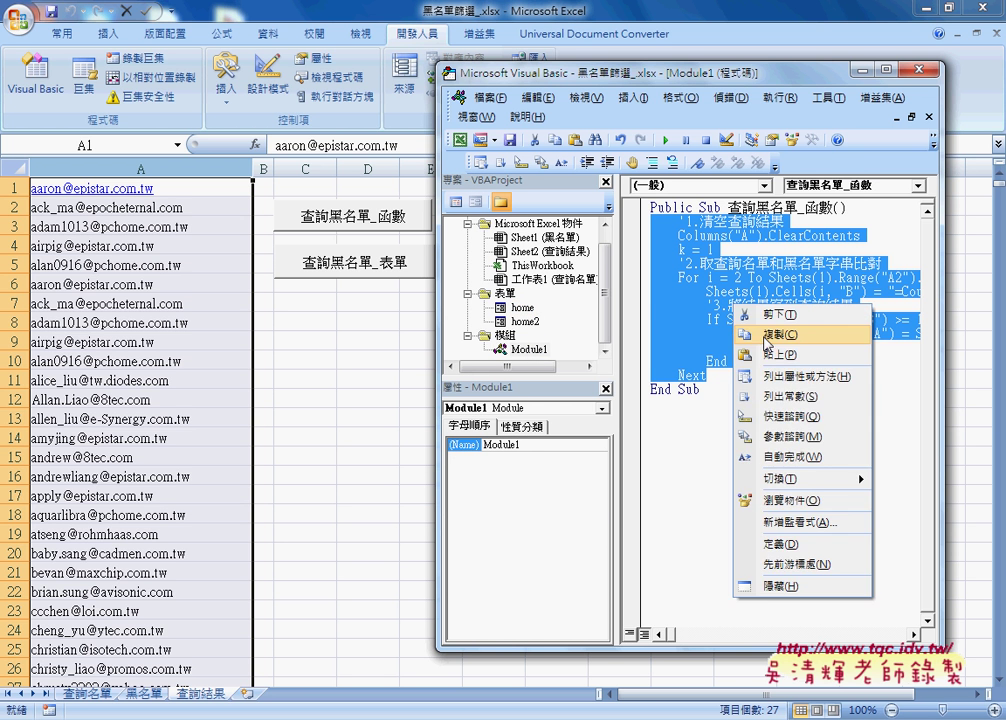
pyautogui.click(800, 331)
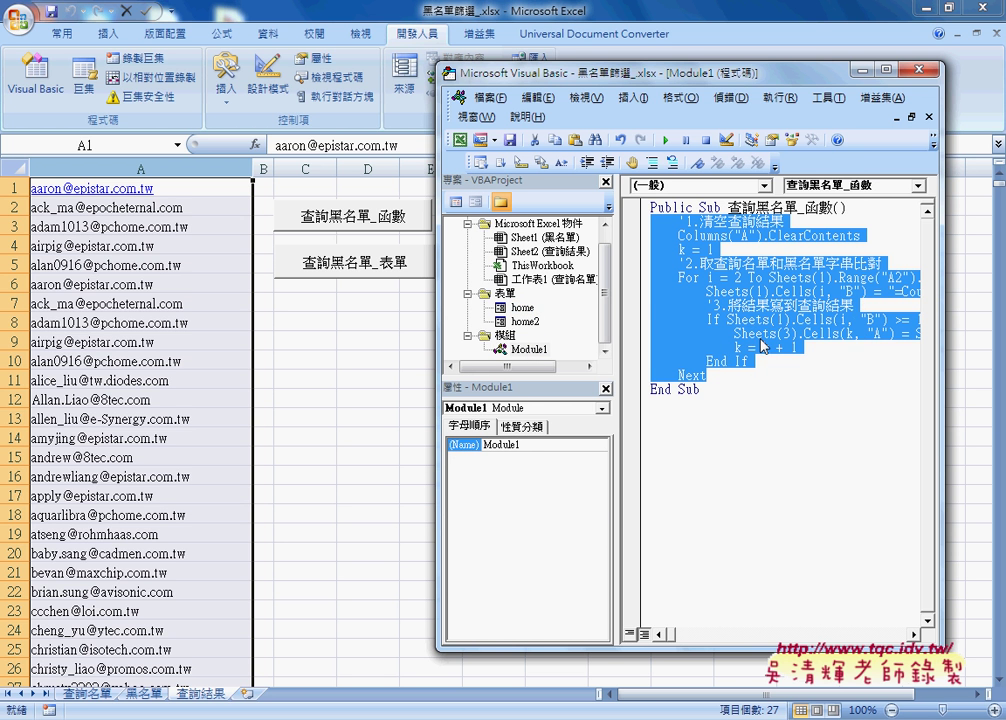
# Step: Paste the copied query code into UserForm_Activate and add a blank line below its header
pyautogui.doubleClick(527, 310)
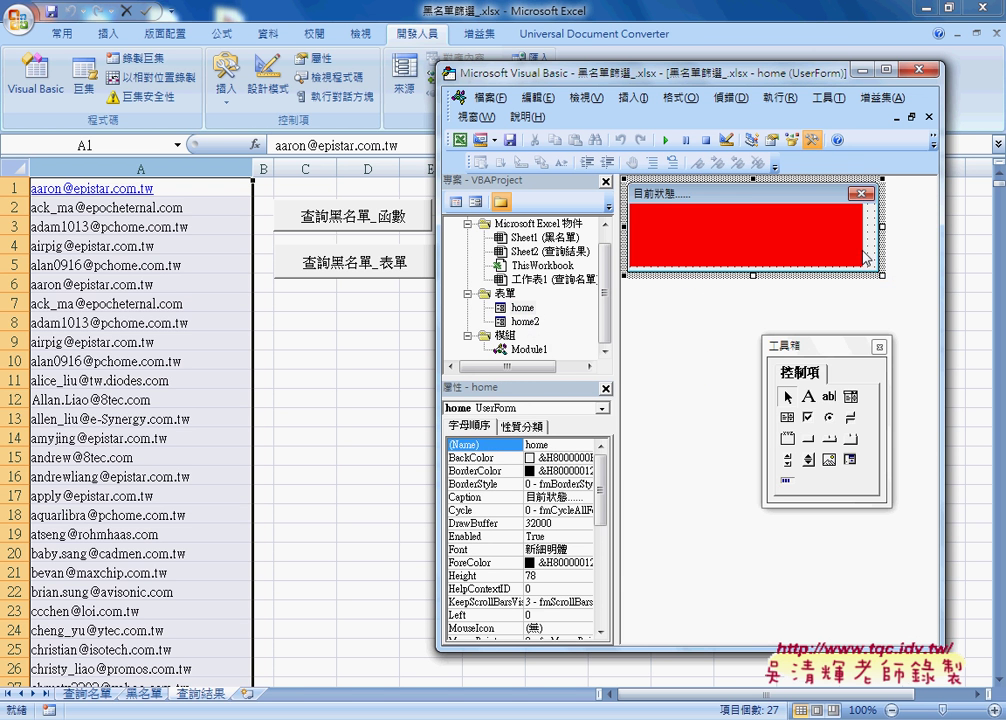
pyautogui.doubleClick(692, 198)
pyautogui.rightClick(694, 224)
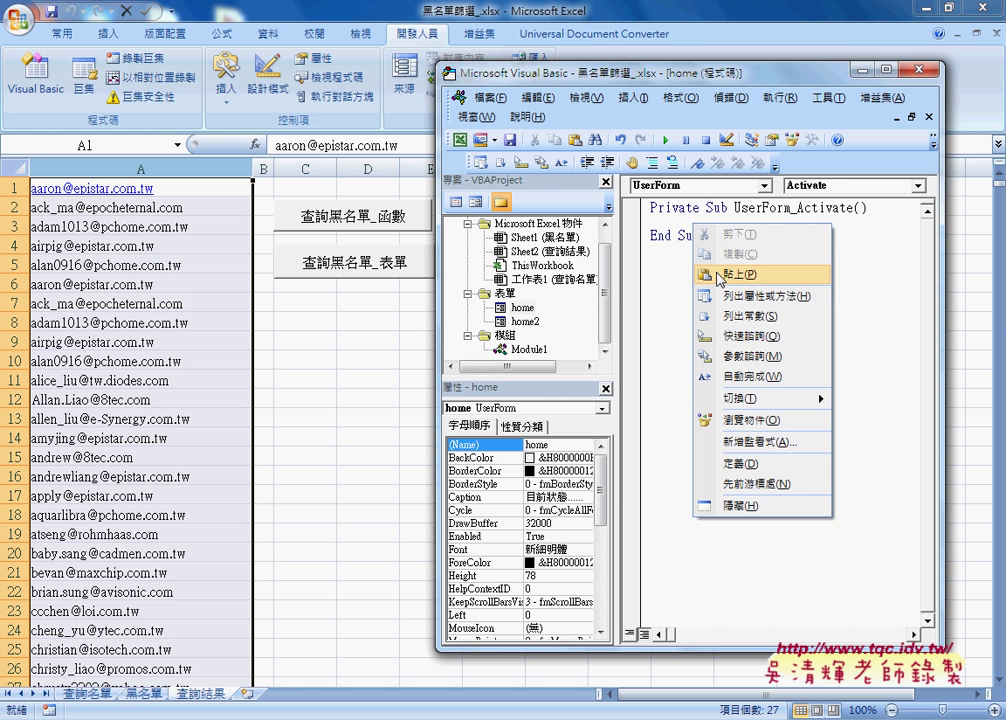
pyautogui.click(640, 224)
pyautogui.click(884, 208)
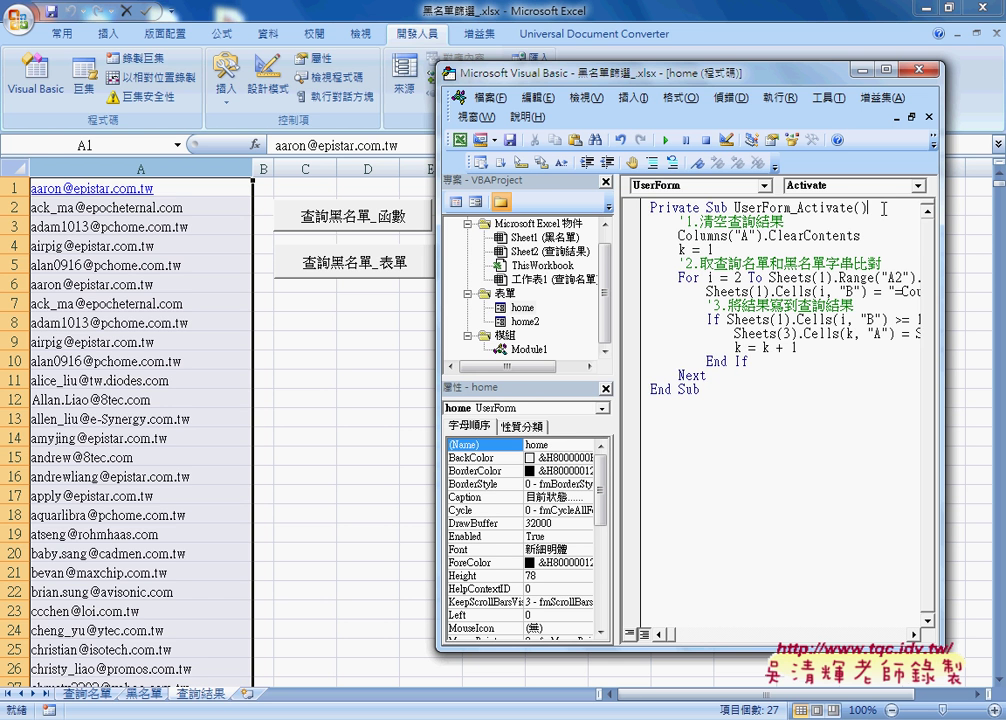
pyautogui.press('Return')
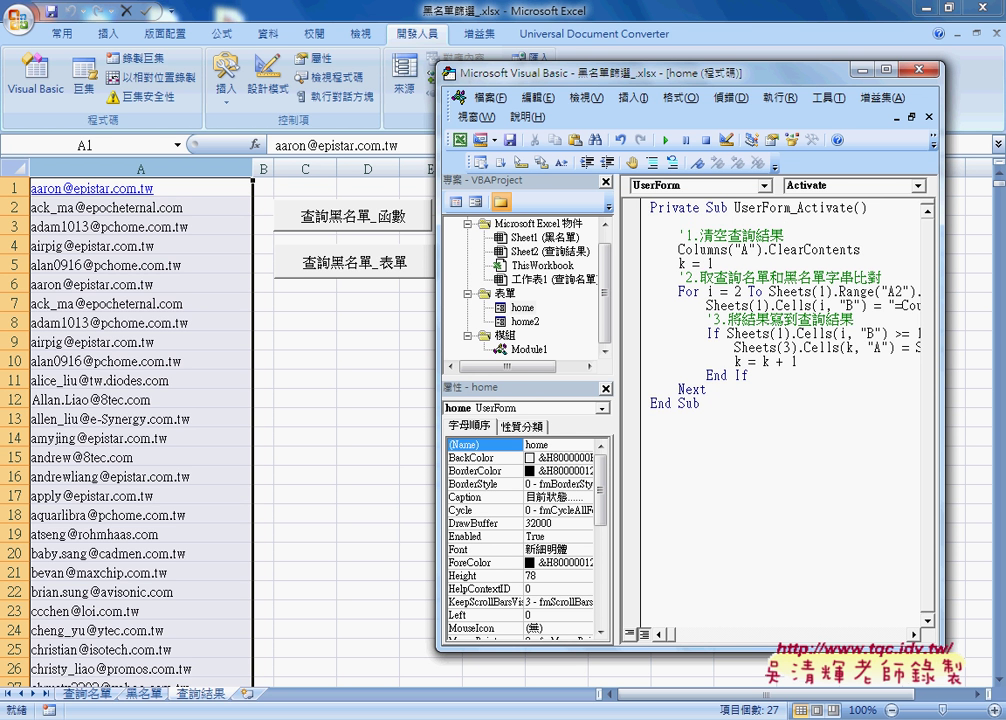
pyautogui.hotkey('alt', 'Tab')
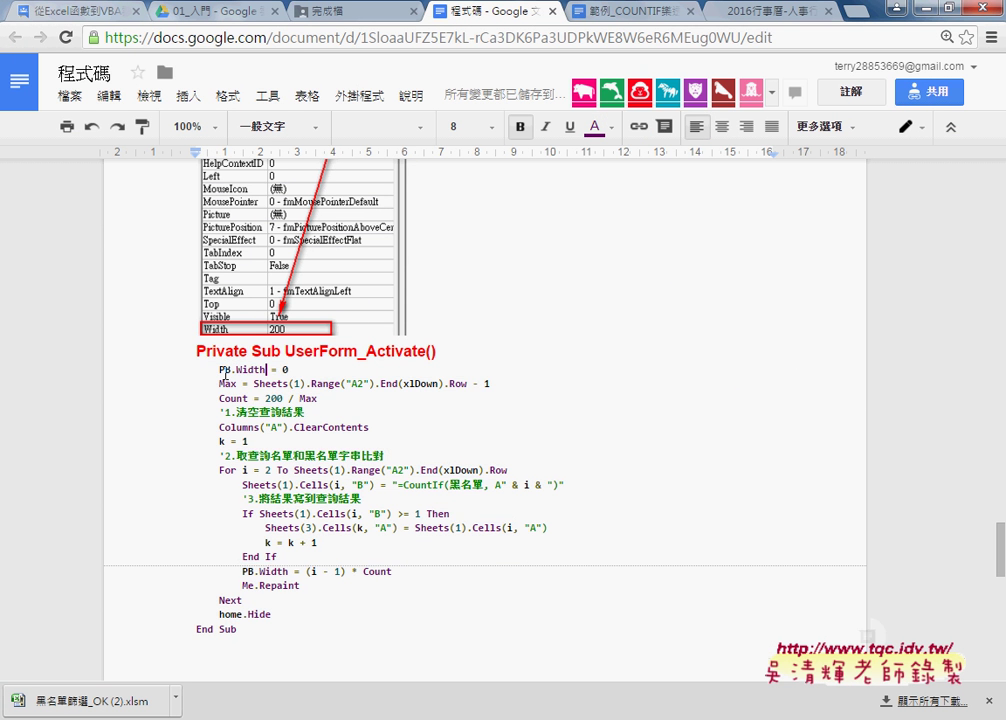
# Step: Highlight in yellow the PB.Width = 0 through Count = 200 / Max lines and the PB.Width/Me.Repaint lines
pyautogui.click(210, 370)
pyautogui.moveTo(210, 370)
pyautogui.mouseDown()
pyautogui.moveTo(503, 388)
pyautogui.moveTo(512, 404)
pyautogui.mouseUp()
pyautogui.hotkey('ctrl', 'c')
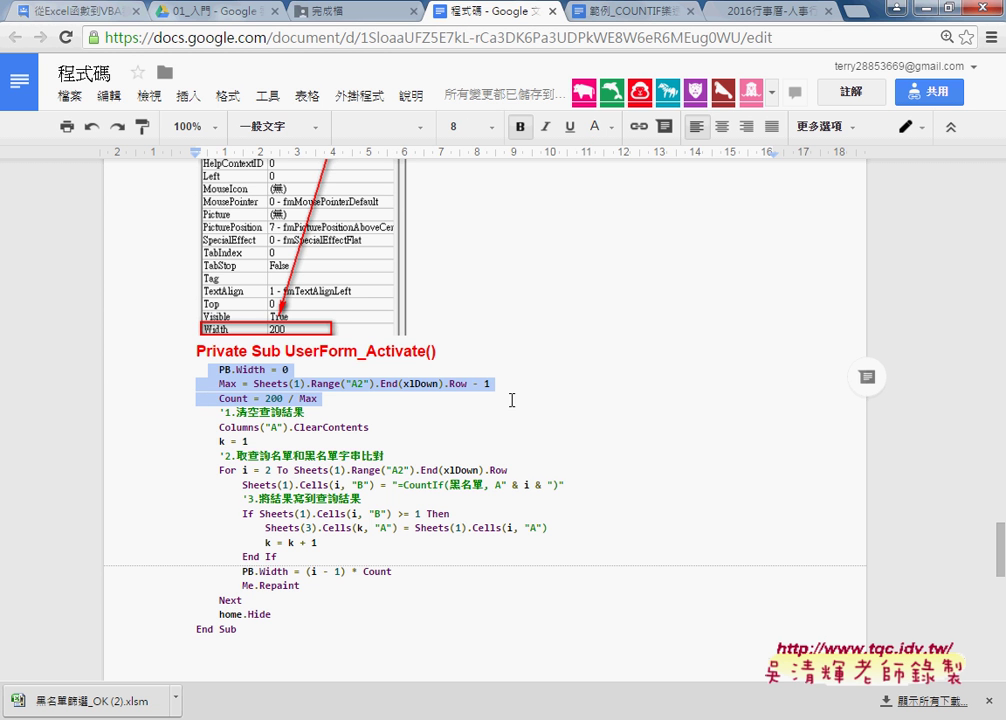
pyautogui.click(604, 133)
pyautogui.click(723, 165)
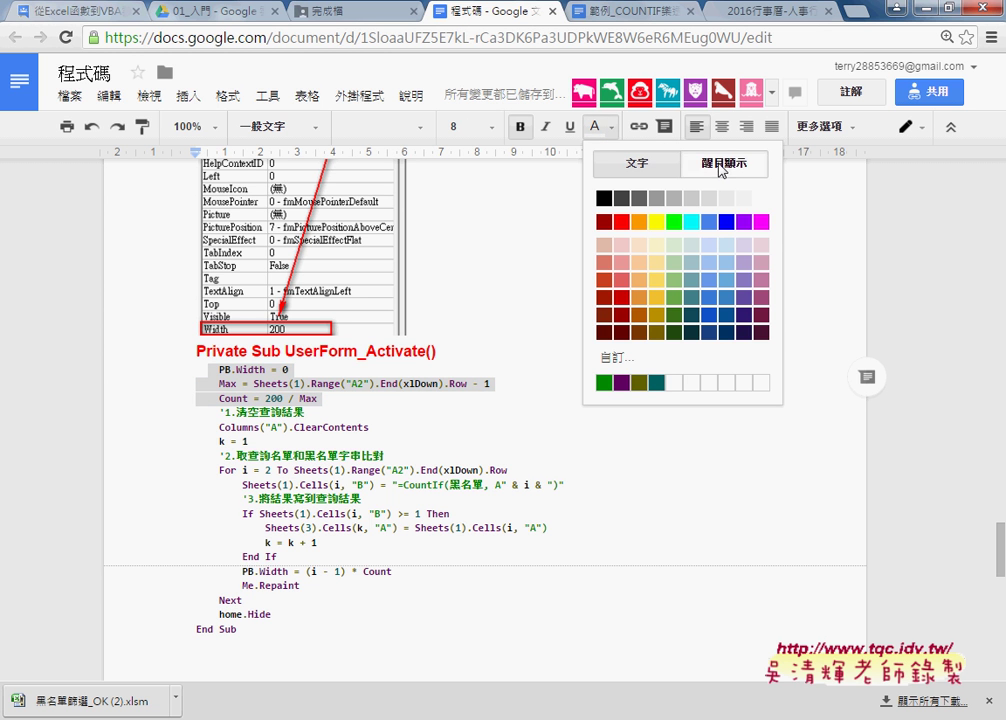
pyautogui.click(653, 243)
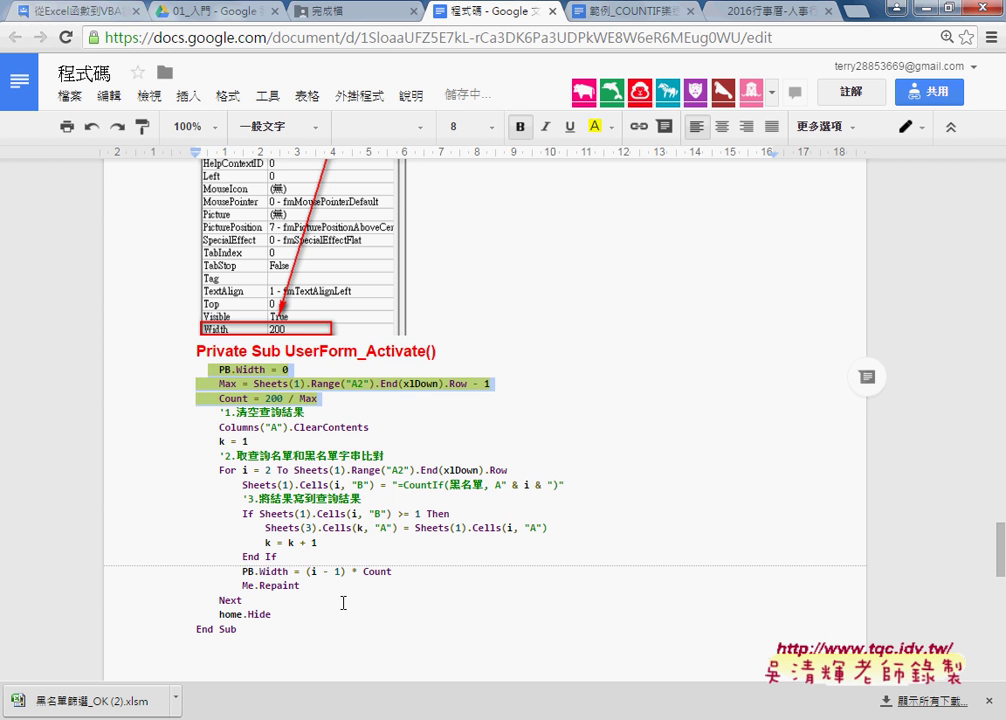
pyautogui.moveTo(314, 589); pyautogui.dragTo(168, 572)
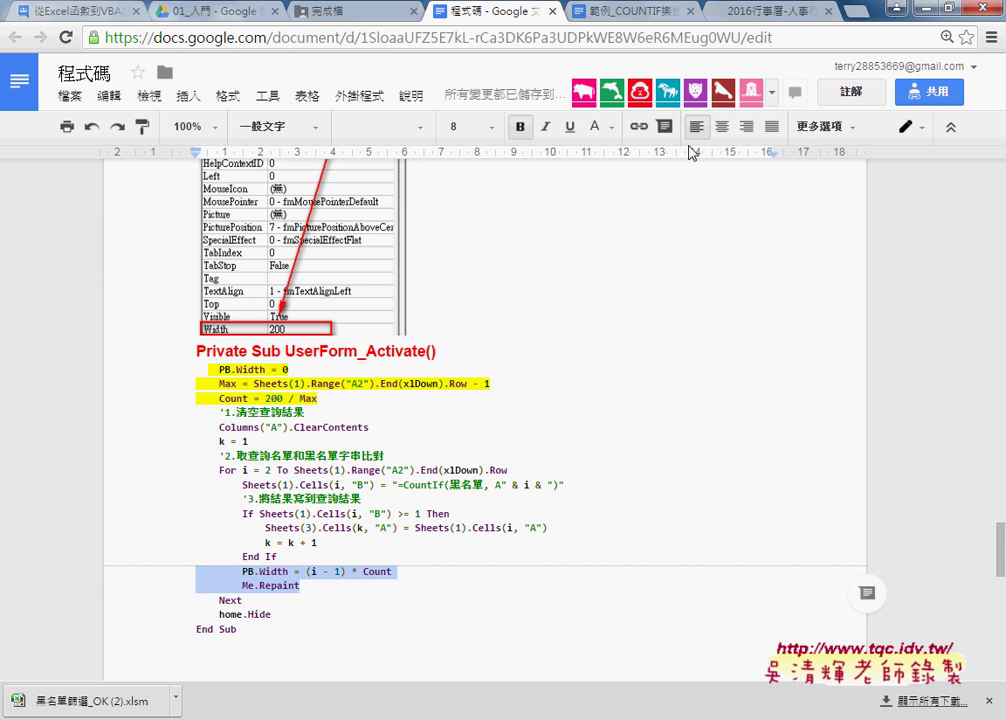
pyautogui.click(606, 128)
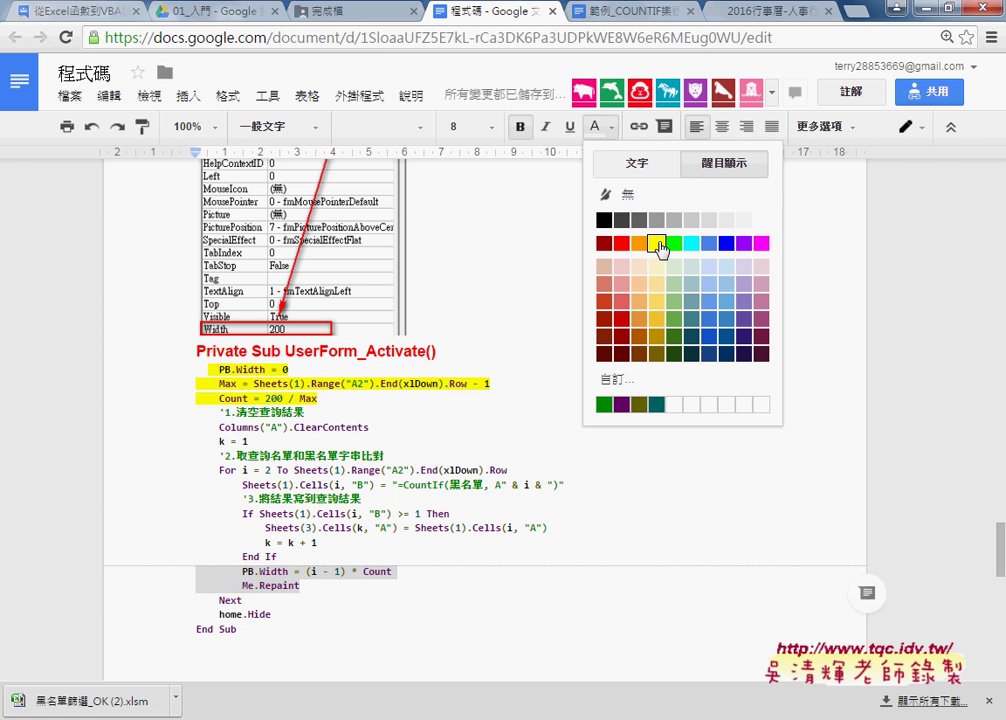
pyautogui.click(653, 239)
pyautogui.click(657, 245)
# Step: Paste the PB.Width = 0, Max and Count lines below the UserForm_Activate Sub line
pyautogui.moveTo(339, 397); pyautogui.dragTo(167, 377)
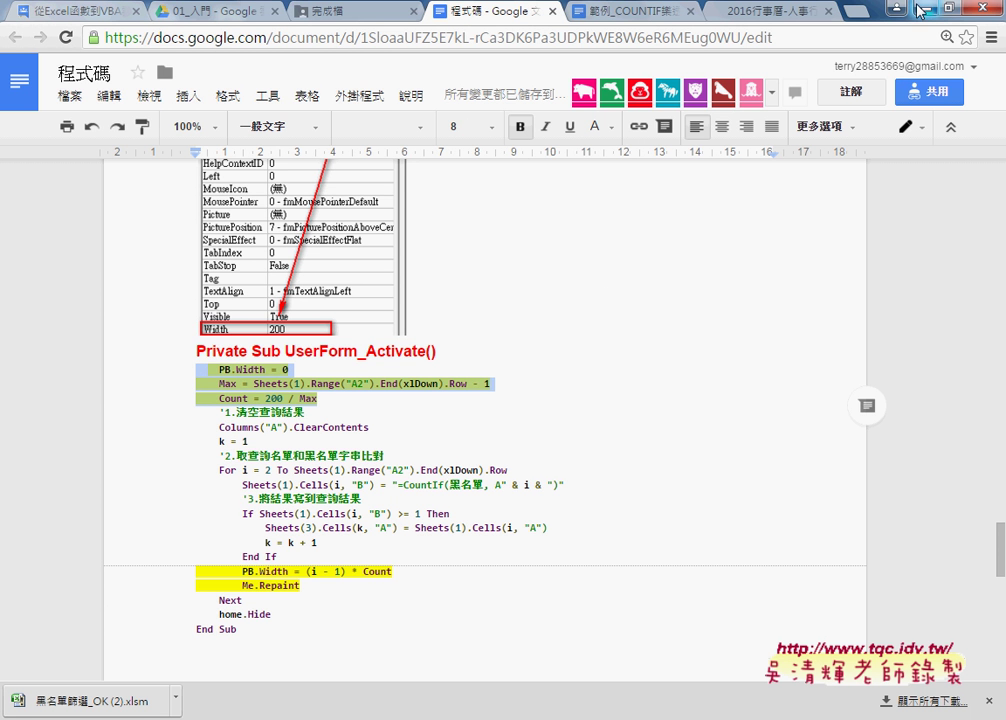
pyautogui.hotkey('alt', 'Tab')
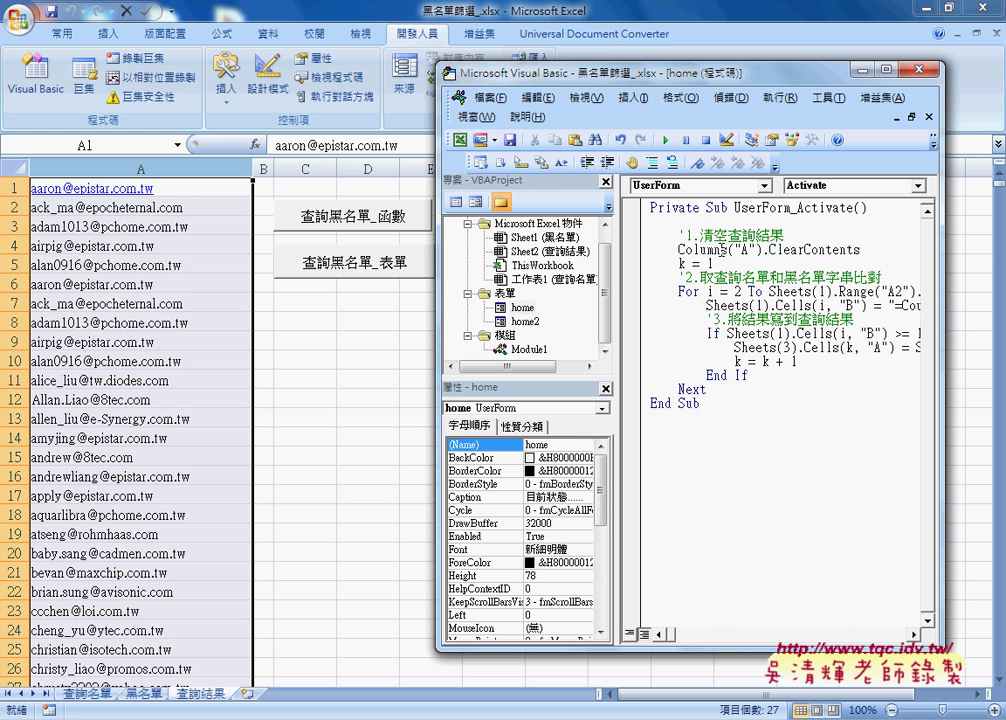
pyautogui.hotkey('ctrl', 'v')
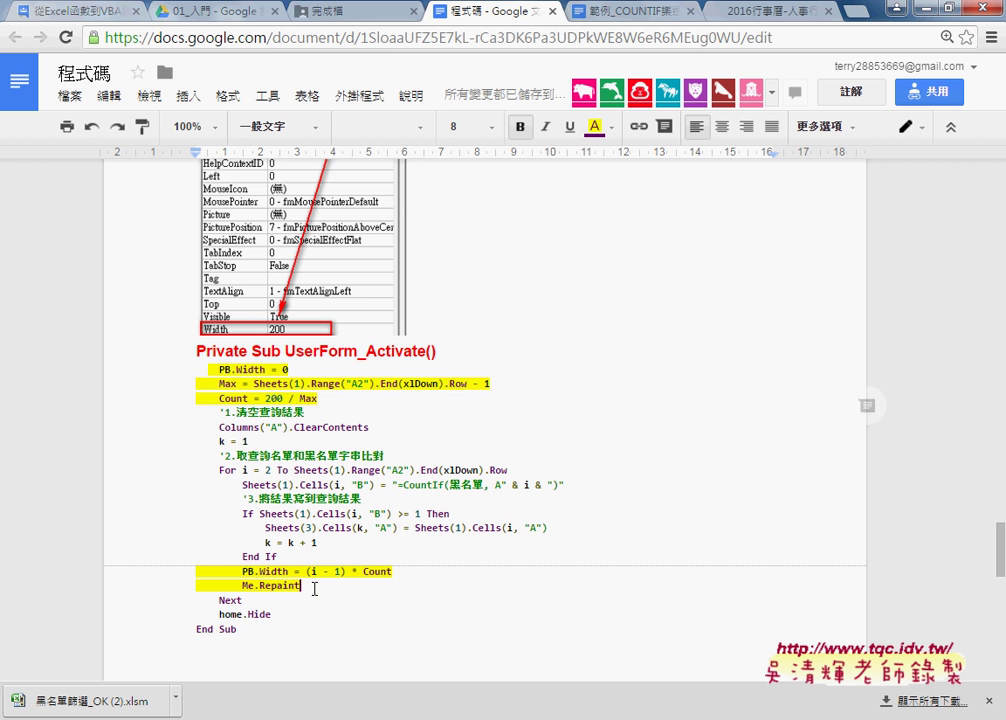
# Step: Copy the lines from the PB.Width update through home.Hide in the notes
pyautogui.moveTo(304, 588); pyautogui.dragTo(162, 572)
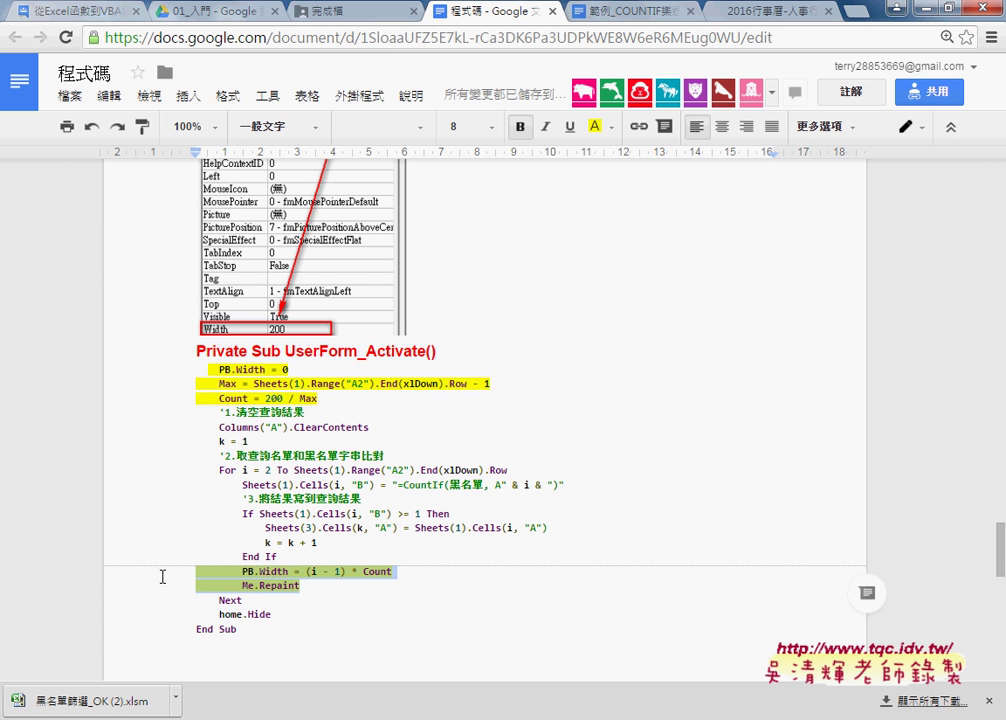
pyautogui.moveTo(272, 614); pyautogui.dragTo(222, 612)
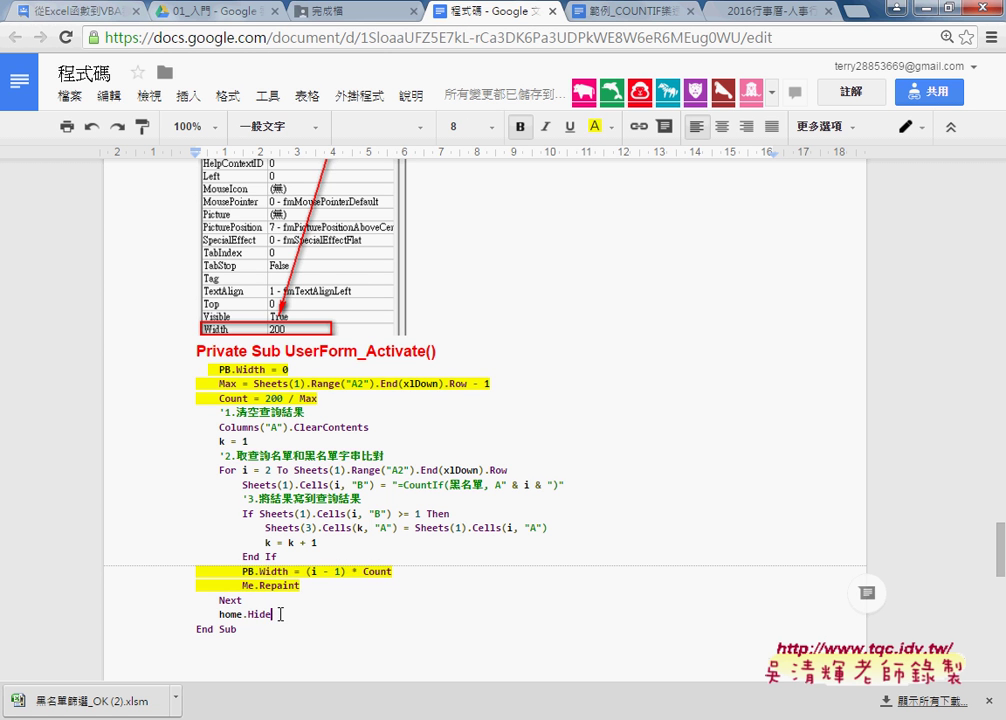
pyautogui.moveTo(196, 571); pyautogui.dragTo(271, 614)
pyautogui.hotkey('ctrl', 'c')
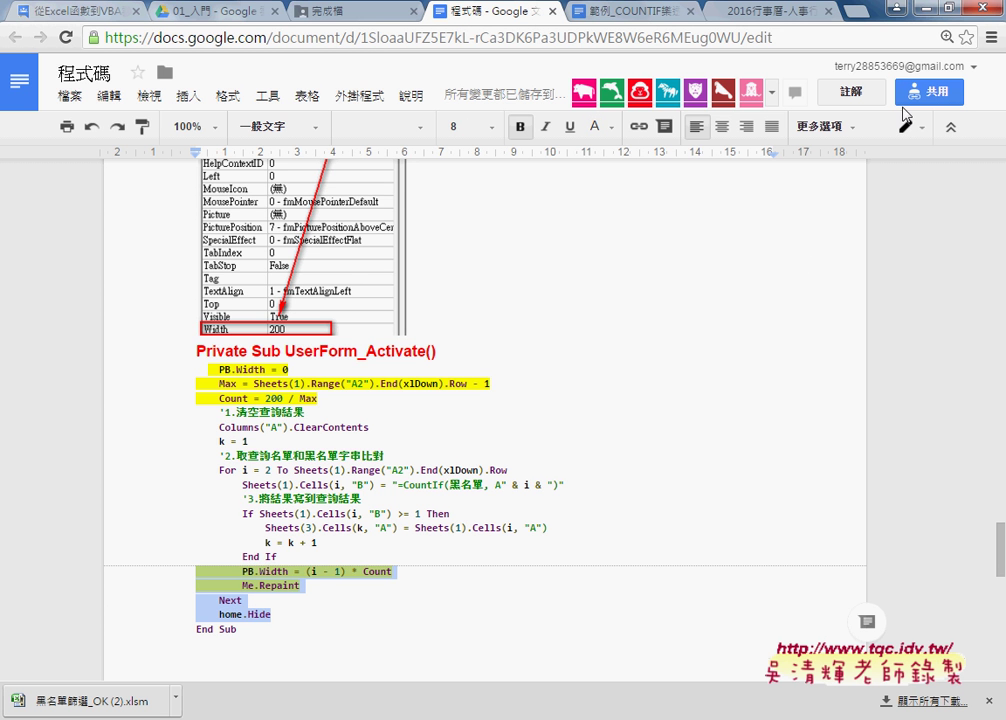
pyautogui.click(925, 8)
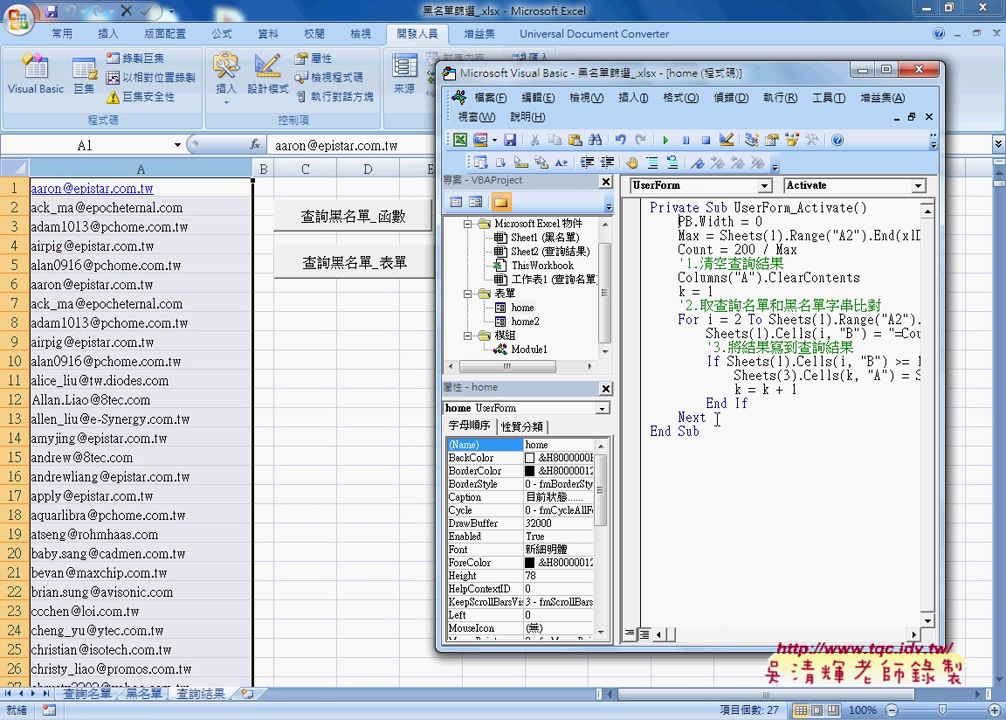
# Step: Paste the PB.Width = (i - 1) * Count and Me.Repaint lines over Next, with home.Hide after the loop
pyautogui.hotkey('ctrl', 'v')
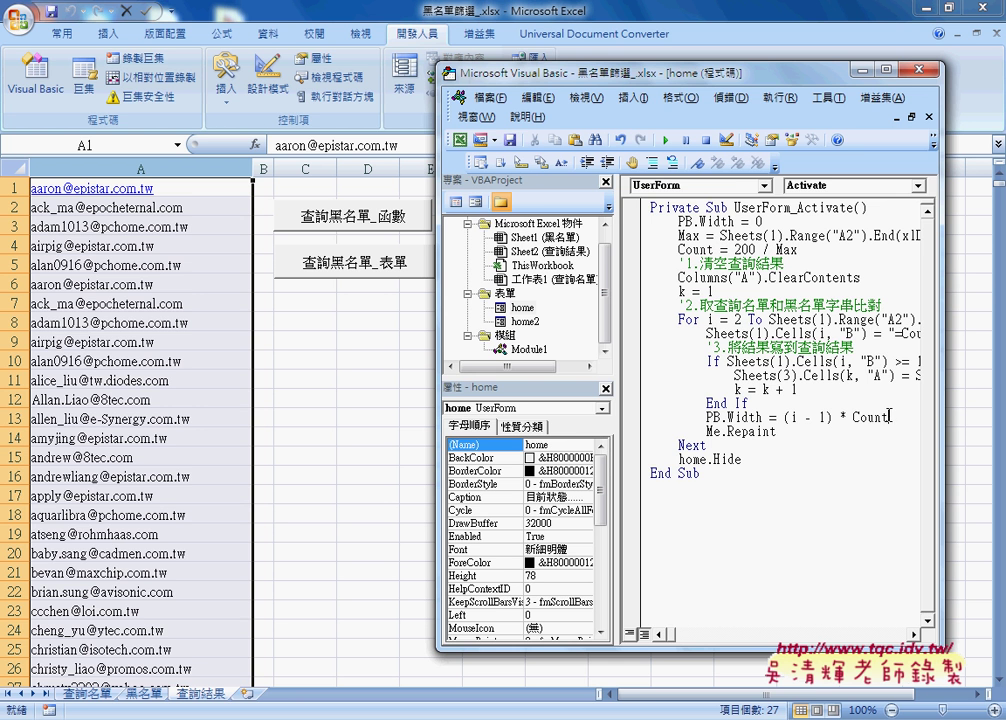
pyautogui.doubleClick(856, 417)
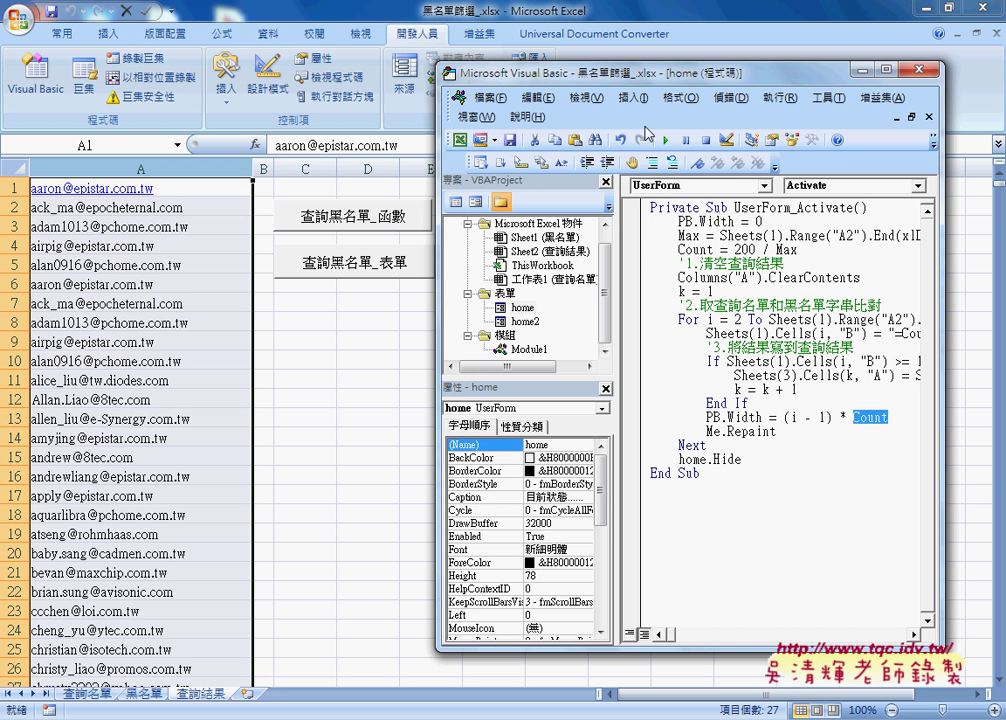
pyautogui.moveTo(618, 232); pyautogui.dragTo(532, 232)
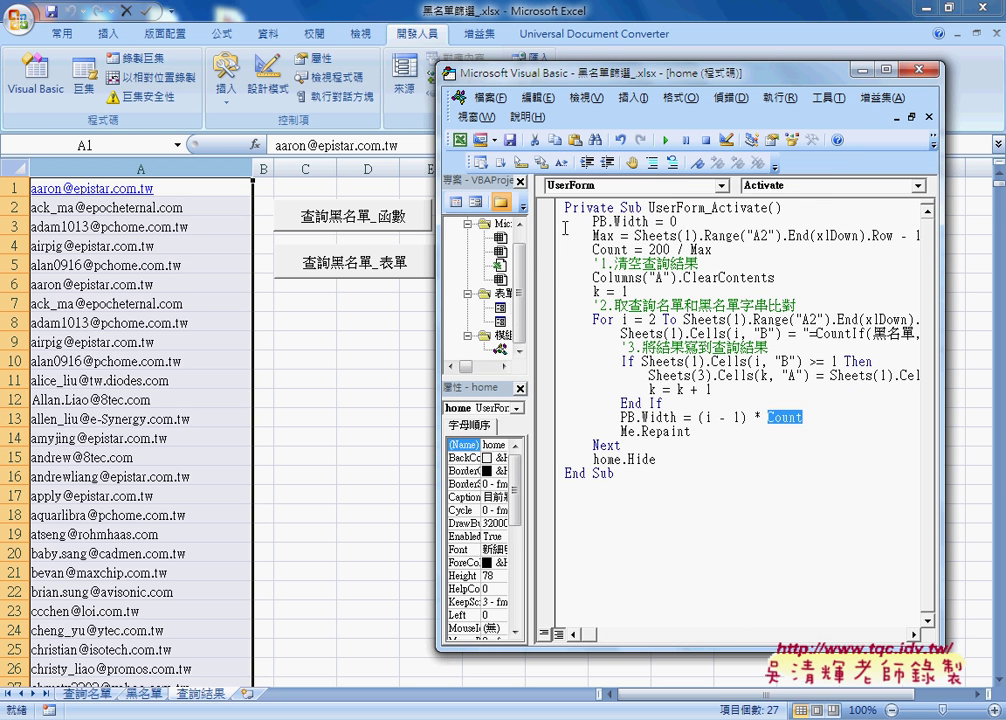
# Step: Enlarge the VBA window and review the Max and Count = 200 / Max lines
pyautogui.moveTo(654, 72); pyautogui.dragTo(522, 71)
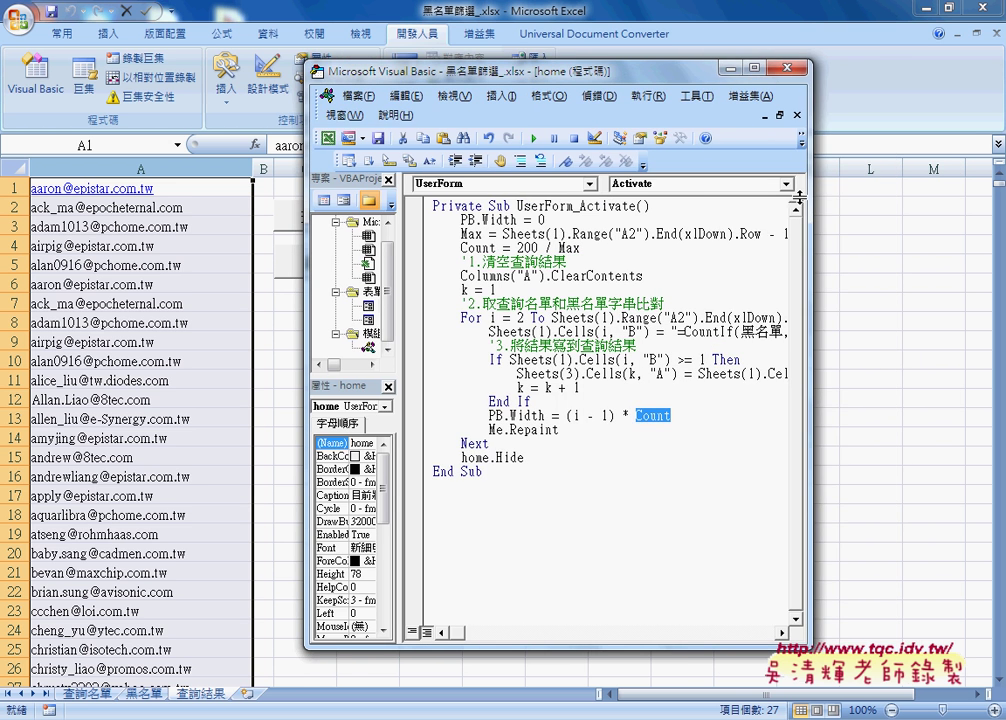
pyautogui.moveTo(808, 200); pyautogui.dragTo(920, 200)
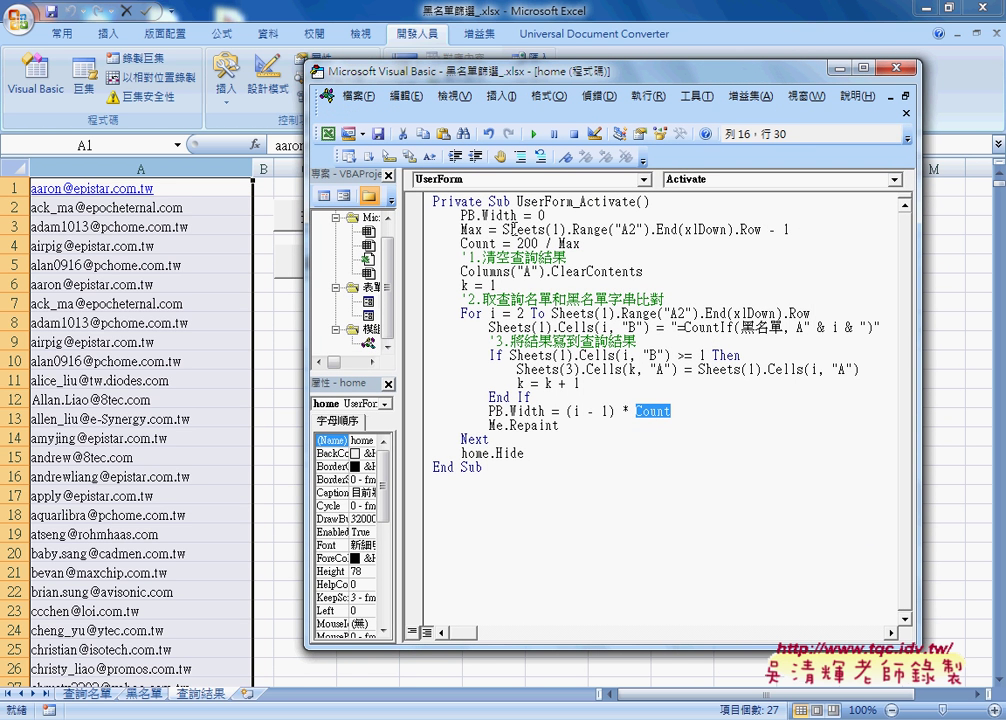
pyautogui.doubleClick(482, 229)
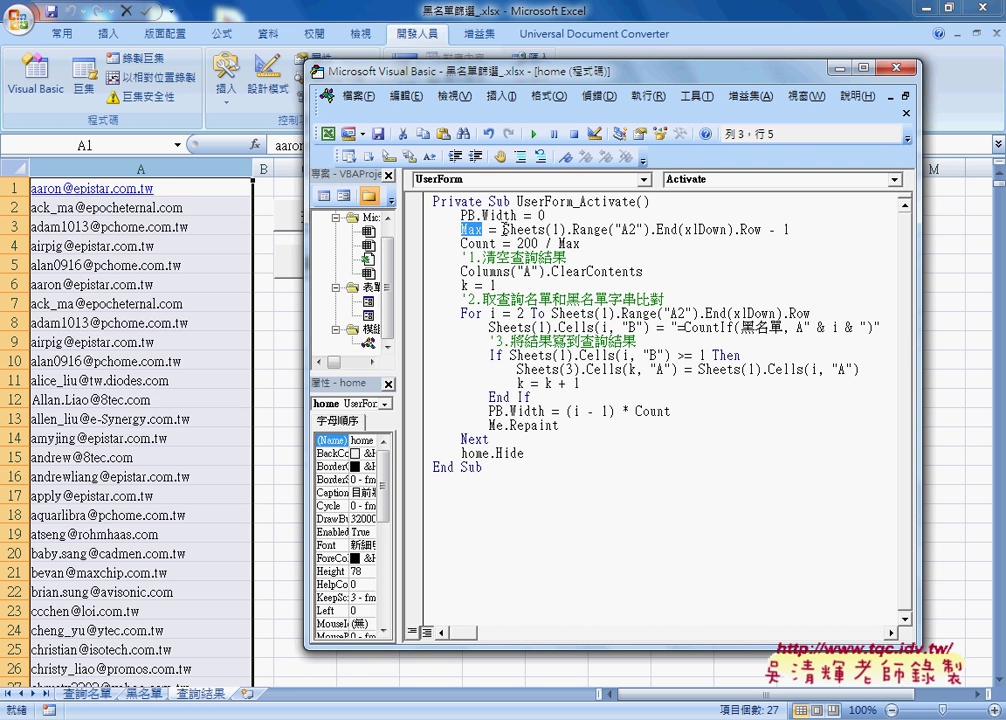
pyautogui.moveTo(503, 229); pyautogui.dragTo(797, 231)
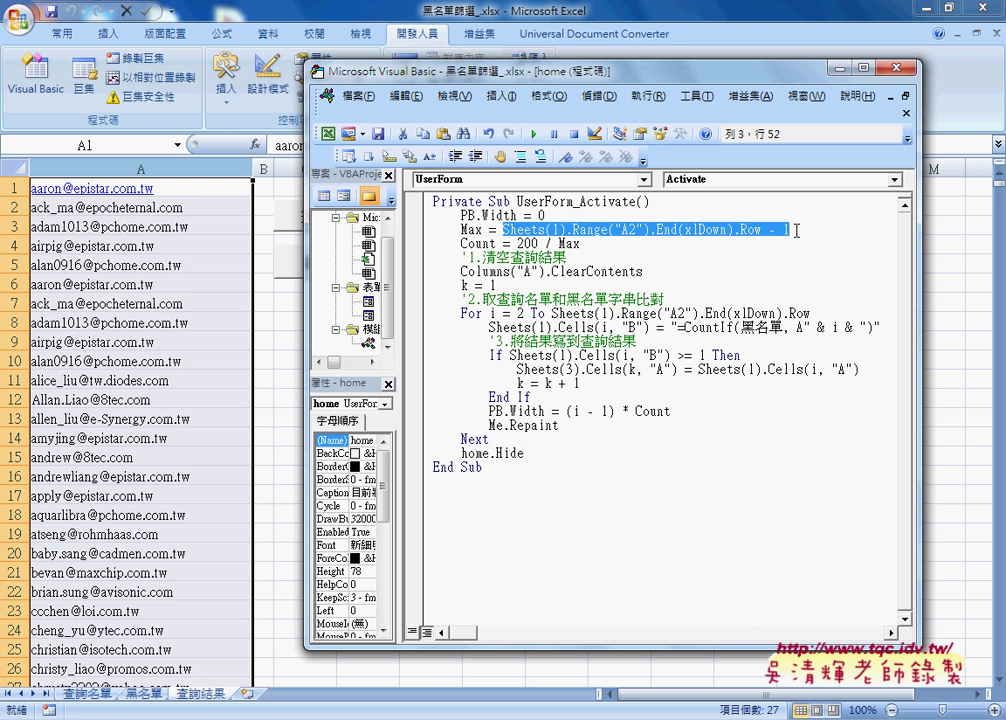
pyautogui.click(520, 243)
pyautogui.doubleClick(520, 243)
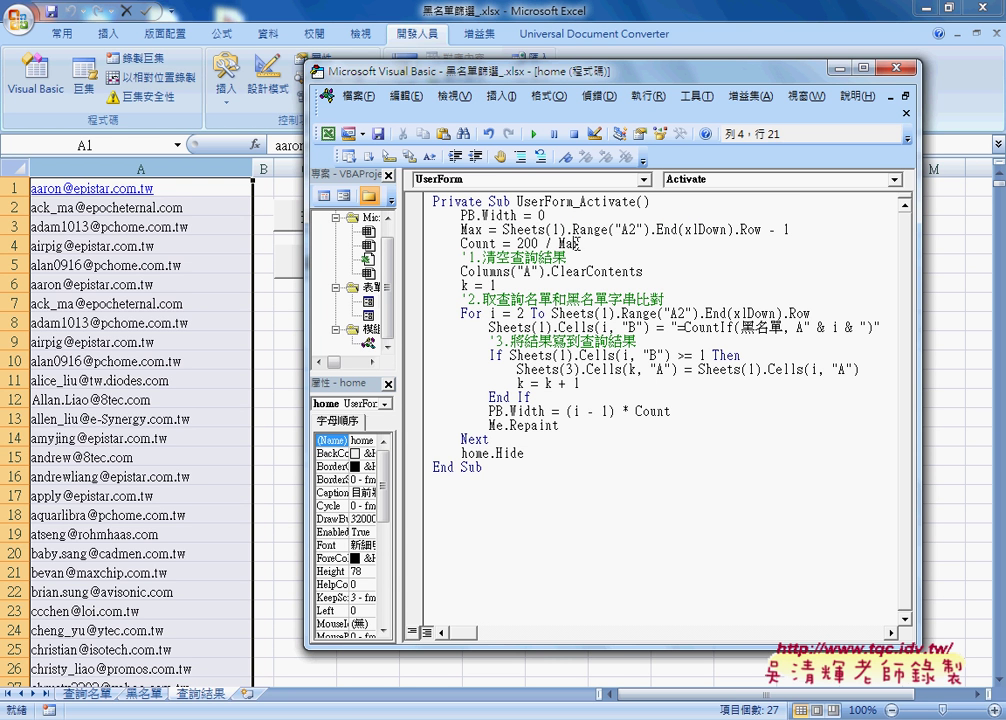
pyautogui.click(489, 243)
pyautogui.moveTo(491, 243); pyautogui.dragTo(463, 244)
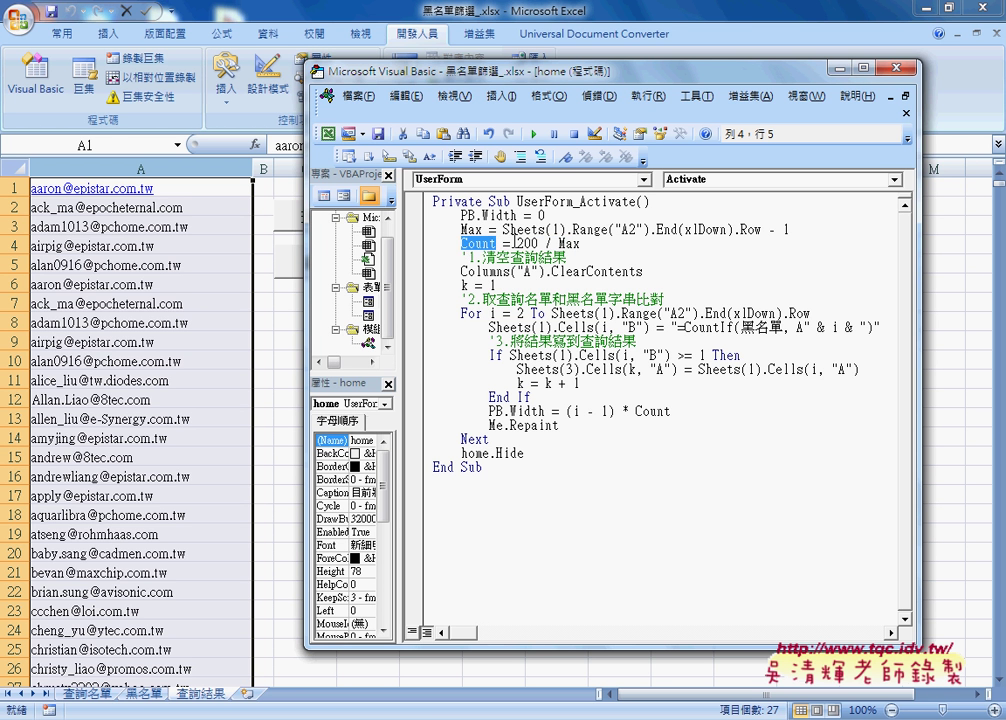
pyautogui.moveTo(517, 243); pyautogui.dragTo(539, 243)
pyautogui.moveTo(461, 243); pyautogui.dragTo(495, 244)
# Step: Review the Me.Repaint line and loop body, then bring up Module1's code
pyautogui.moveTo(559, 426); pyautogui.dragTo(489, 426)
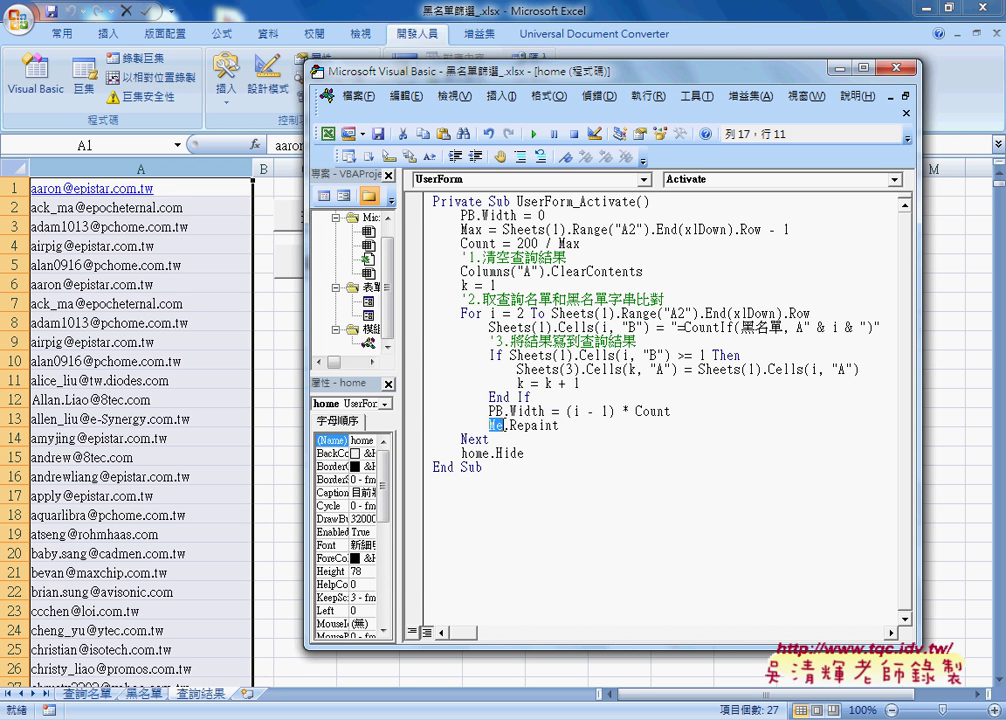
pyautogui.moveTo(559, 426); pyautogui.dragTo(503, 430)
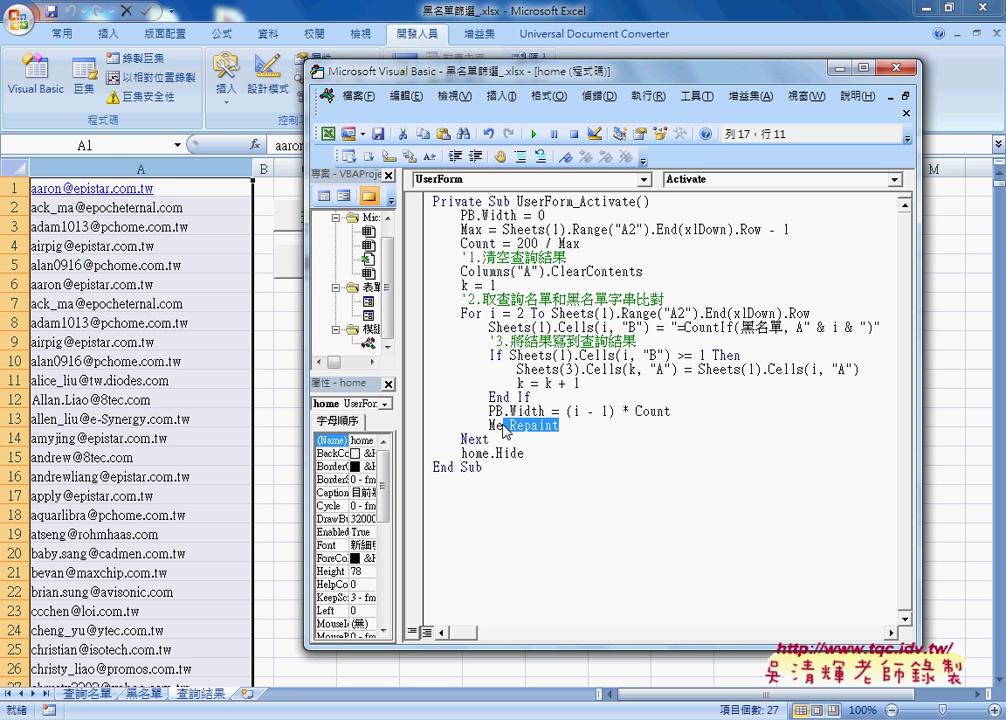
pyautogui.moveTo(414, 440); pyautogui.dragTo(415, 264)
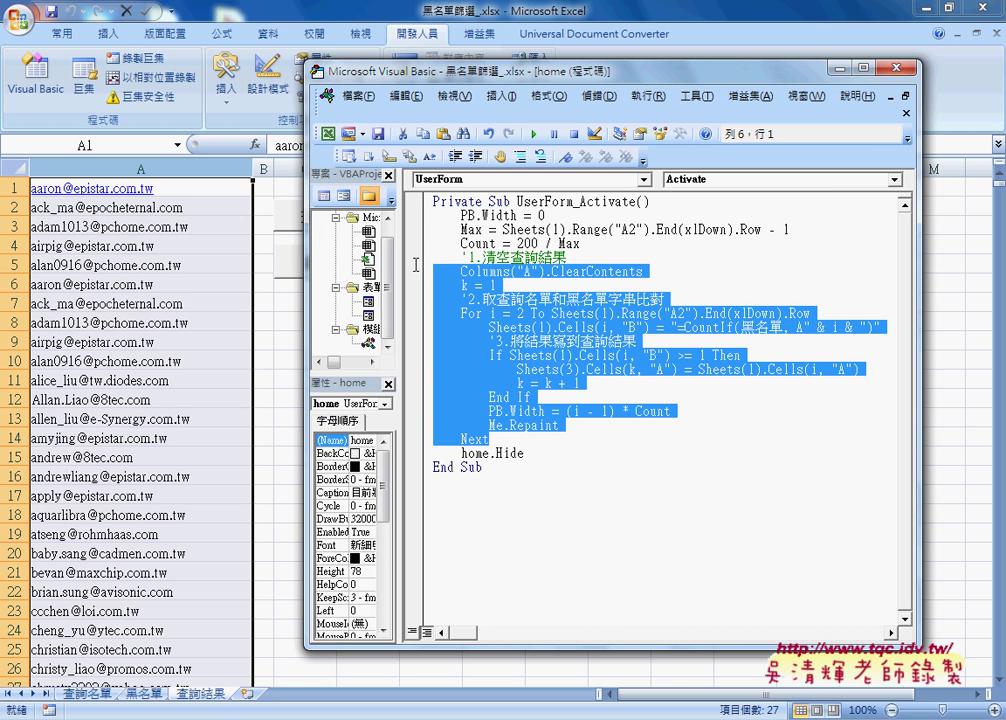
pyautogui.click(515, 455)
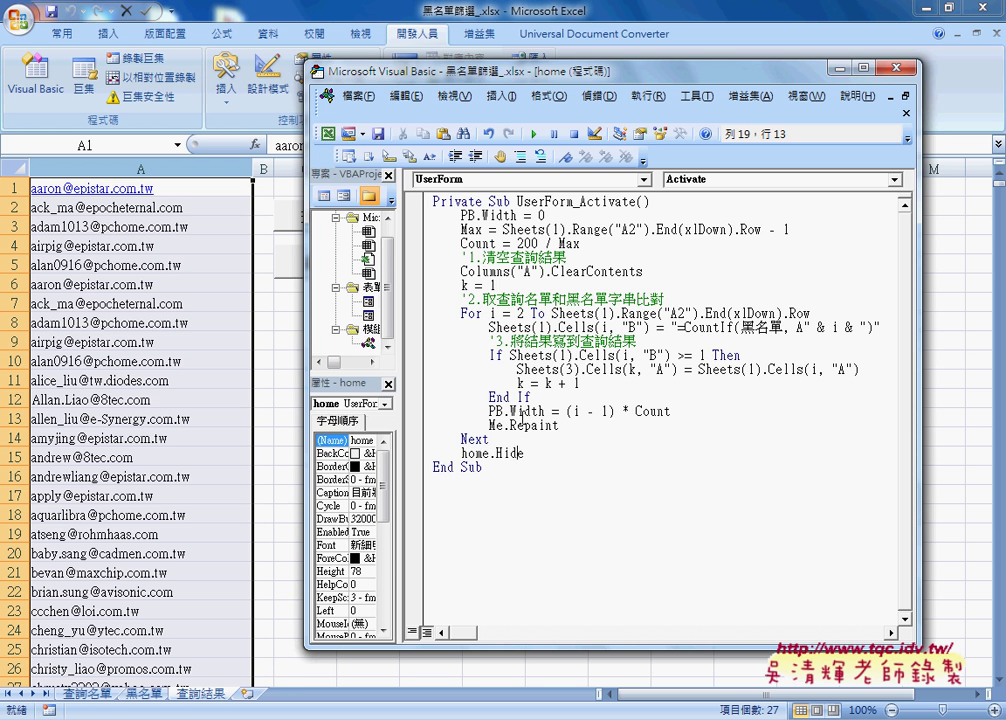
pyautogui.moveTo(575, 80); pyautogui.dragTo(700, 88)
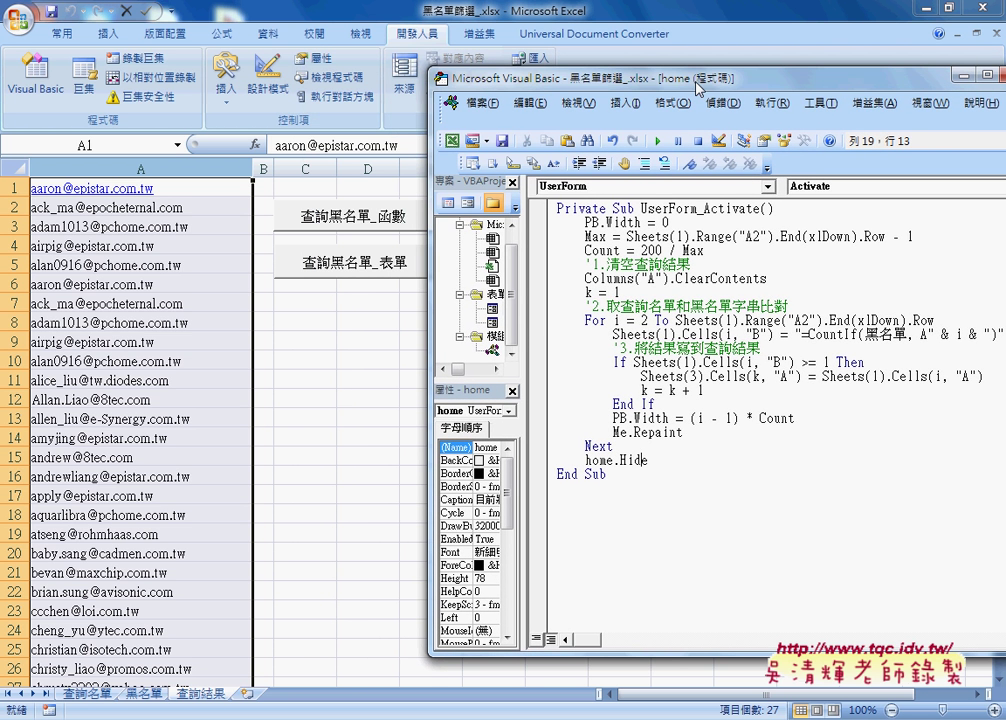
pyautogui.doubleClick(494, 349)
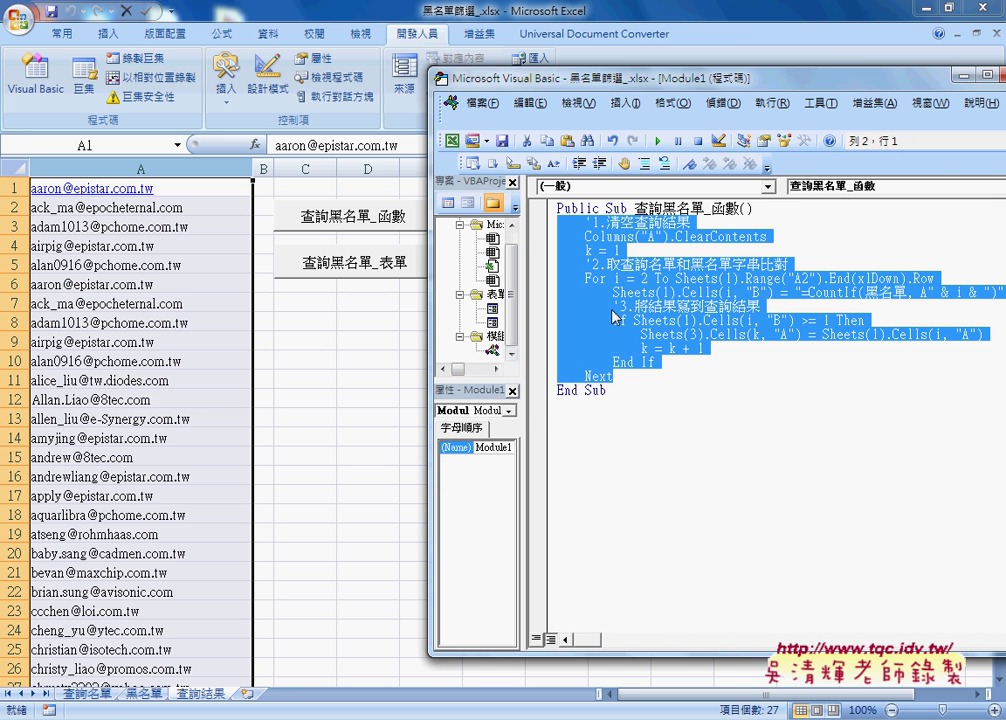
# Step: Insert a Public Sub 啟動表單 in Module1 whose only statement is home.Show
pyautogui.click(624, 103)
pyautogui.click(620, 122)
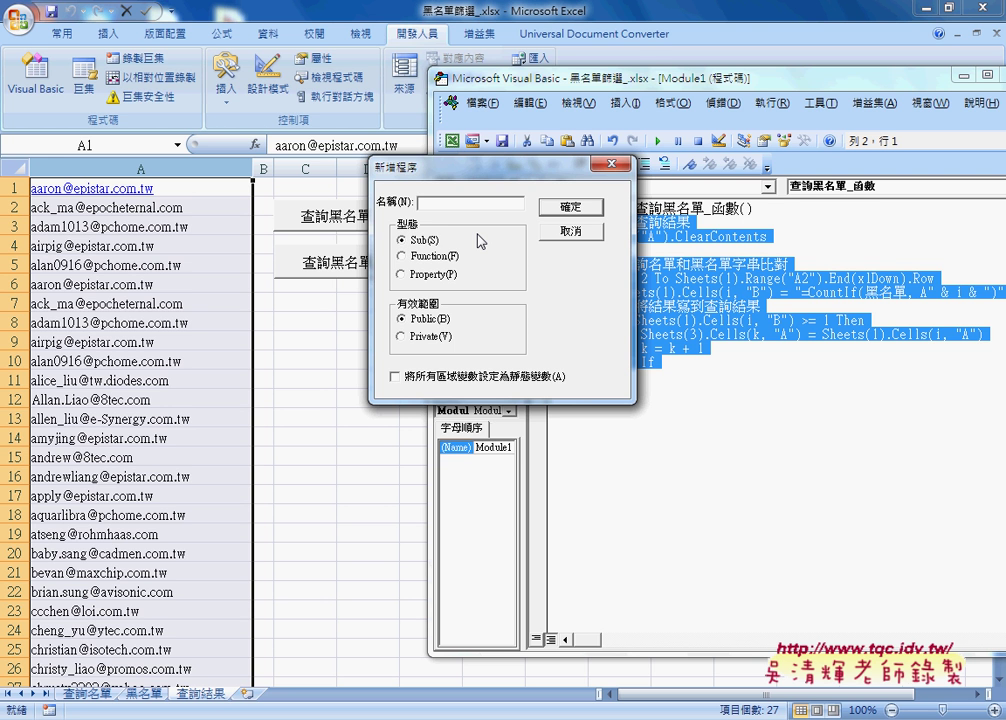
pyautogui.write('起')
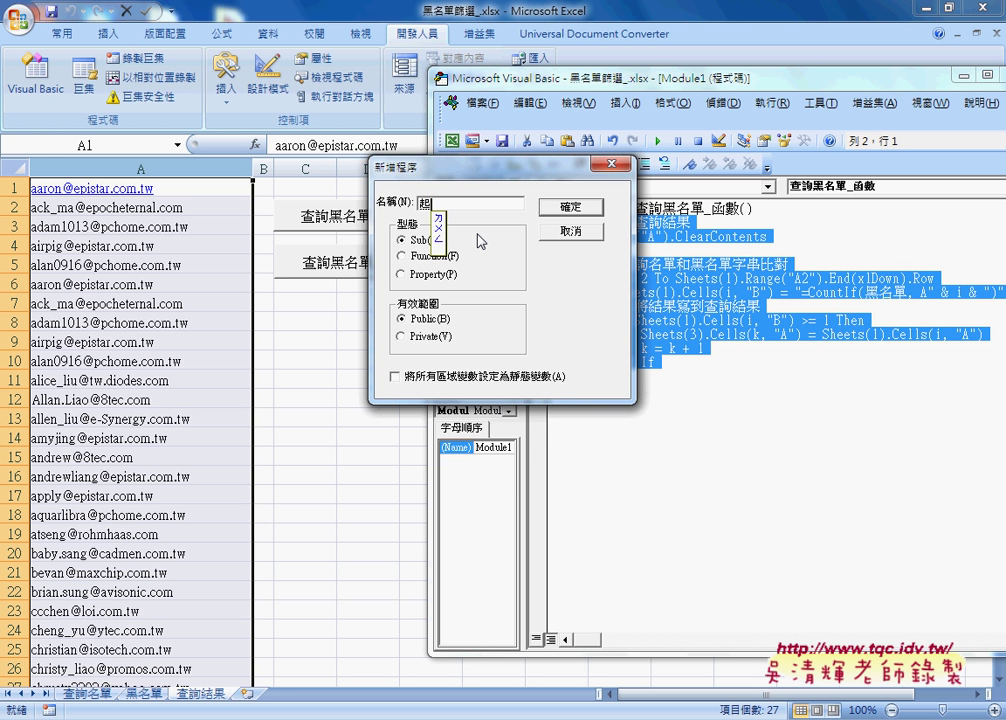
pyautogui.write('動表單')
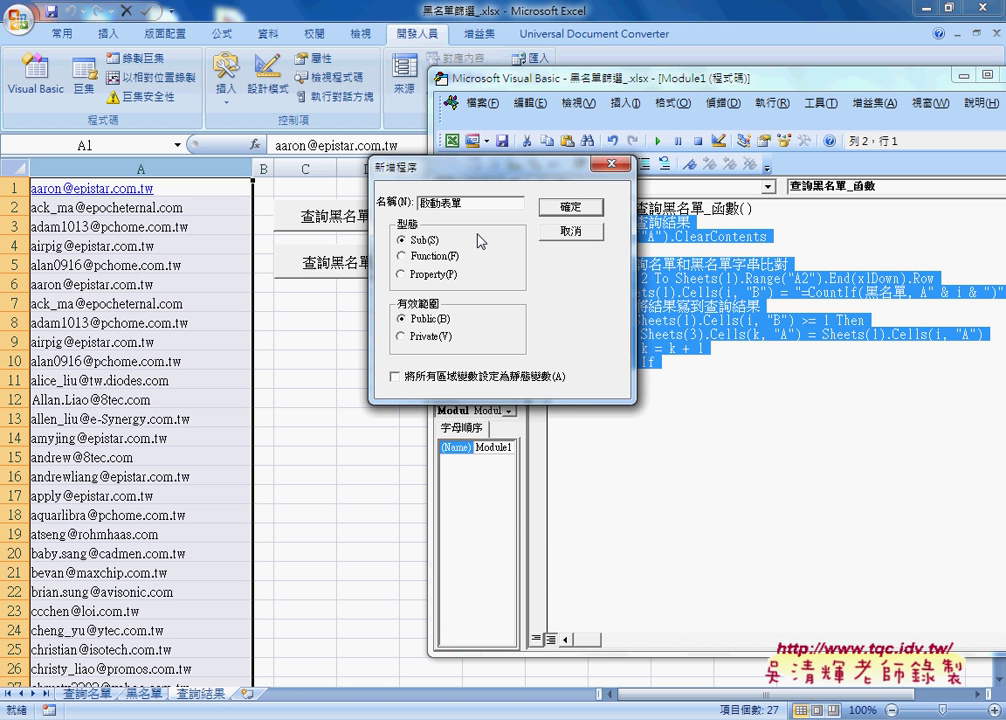
pyautogui.press('Return')
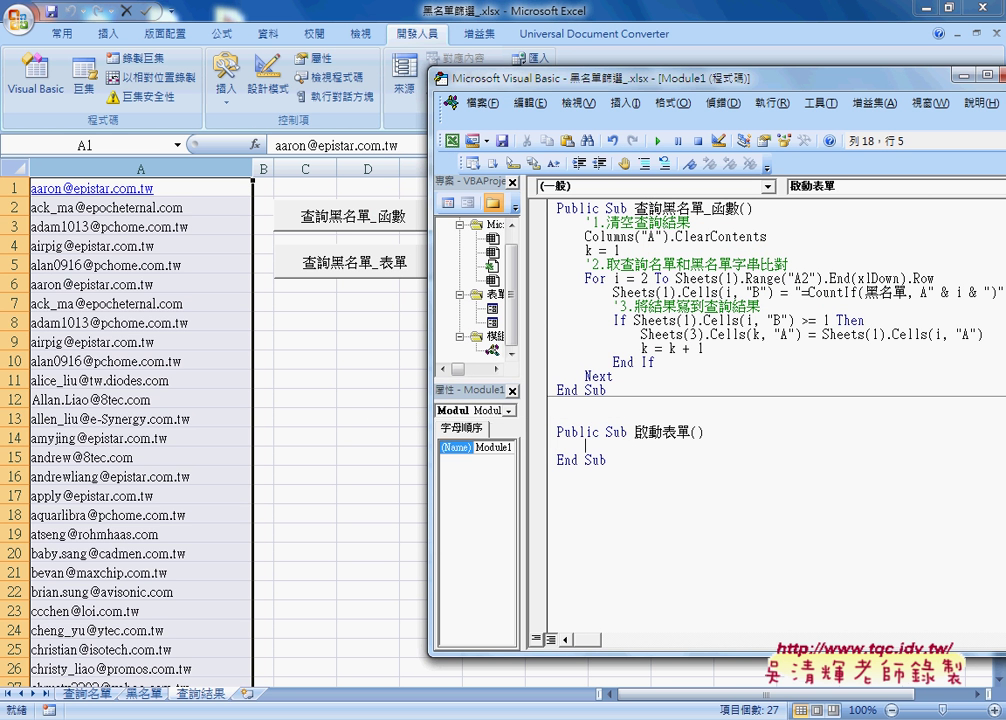
pyautogui.write('home')
pyautogui.write('.')
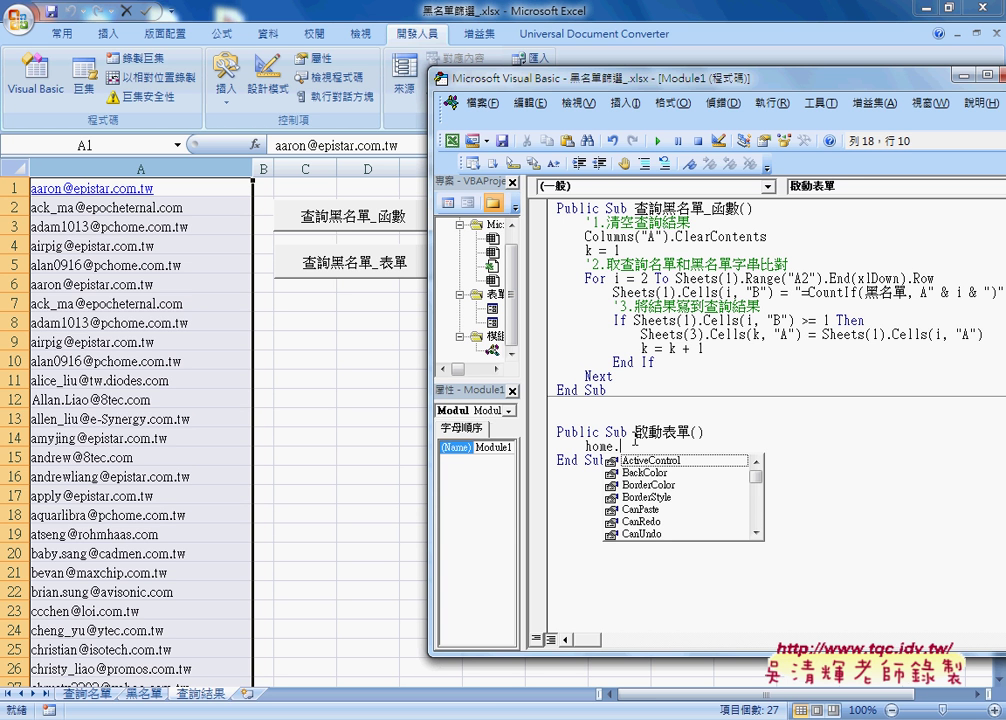
pyautogui.write('sh')
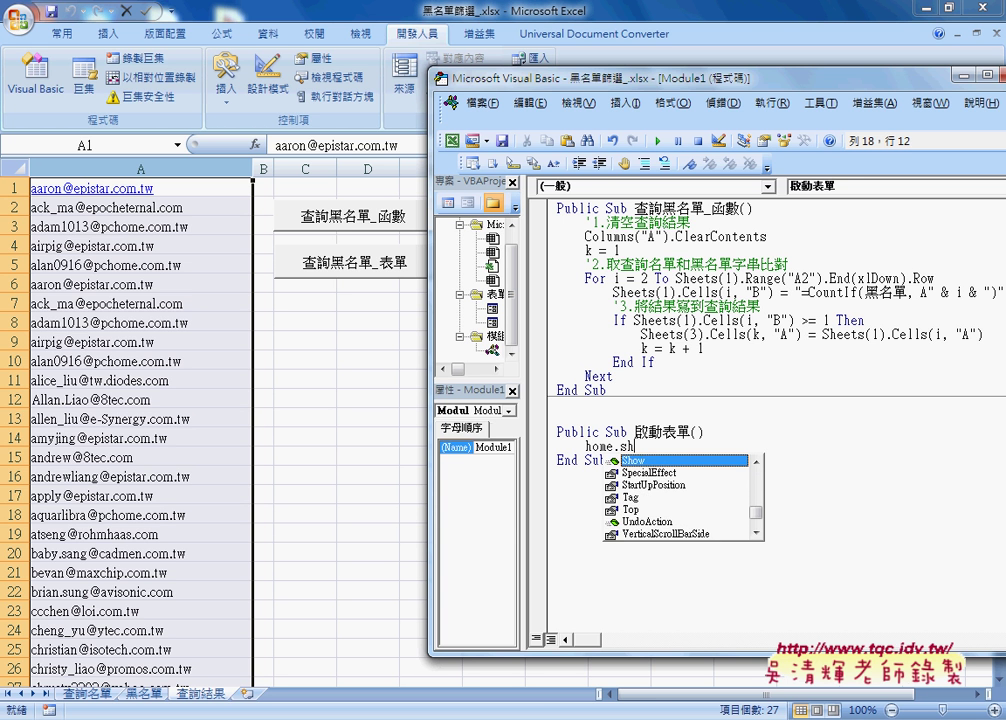
pyautogui.press('space')
pyautogui.press('Down')
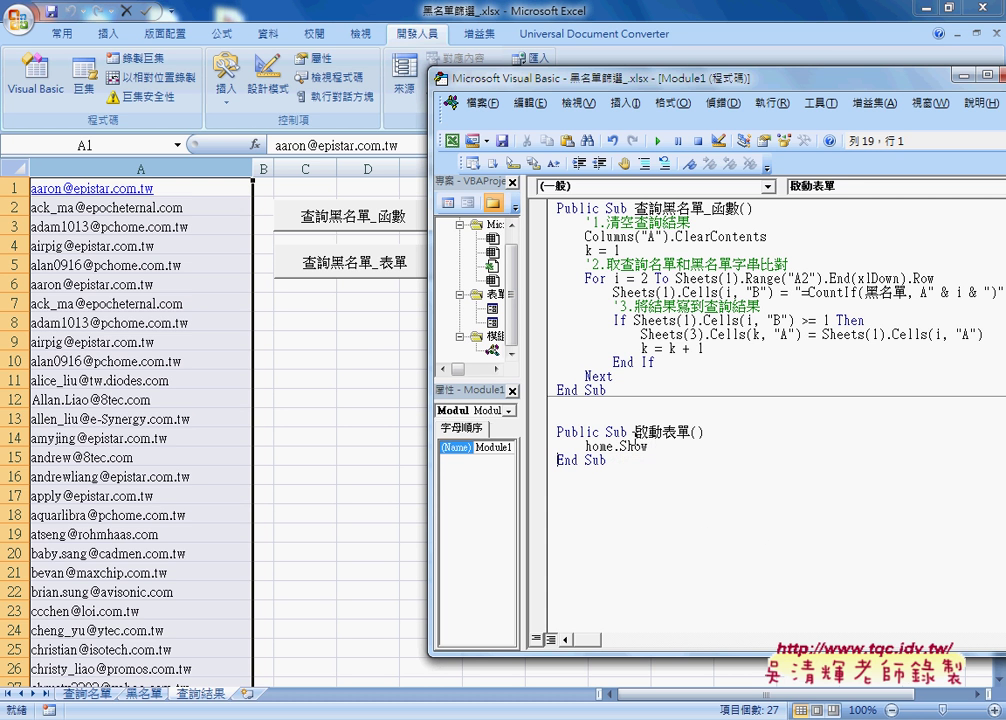
# Step: Assign the 啟動表單 macro to the 查詢黑名單_表單 button through 指定巨集
pyautogui.rightClick(356, 266)
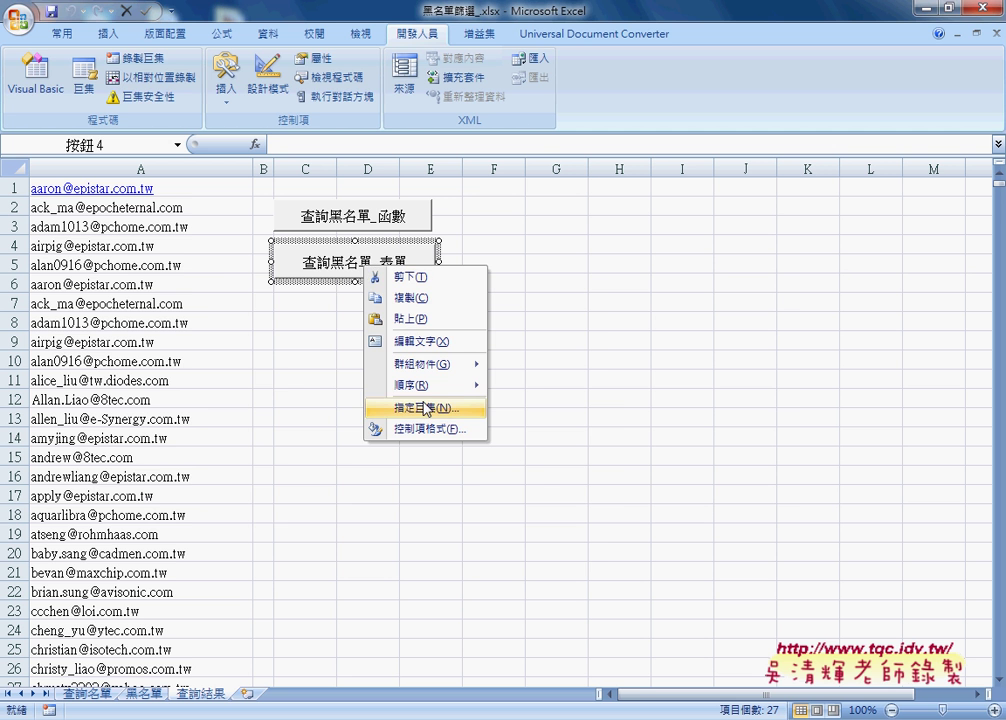
pyautogui.click(428, 415)
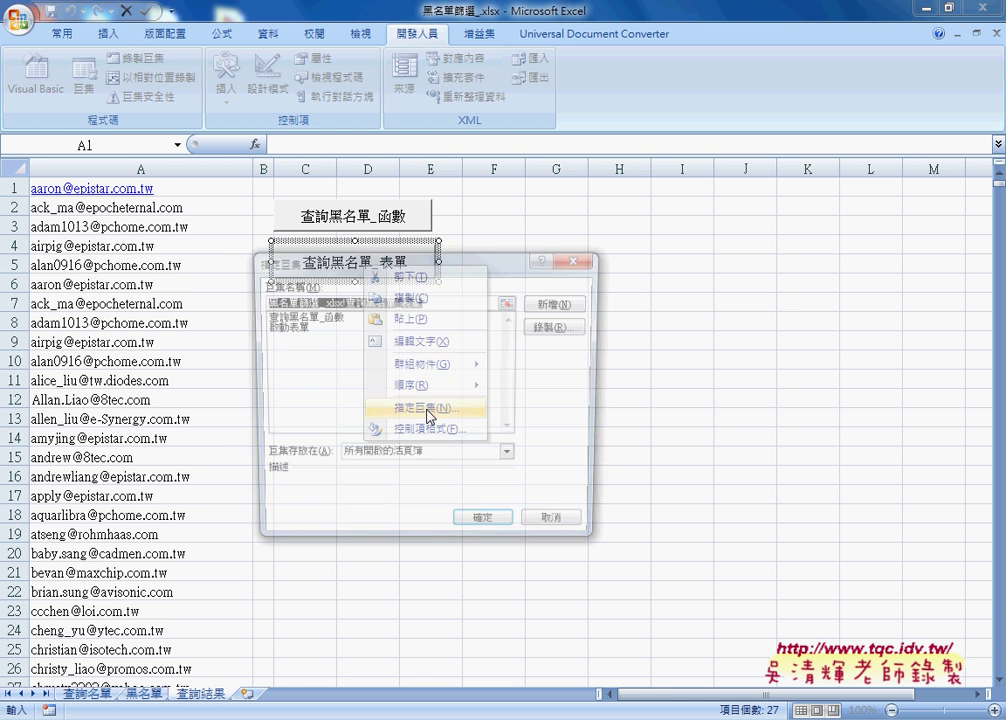
pyautogui.click(290, 327)
pyautogui.moveTo(365, 261); pyautogui.dragTo(550, 269)
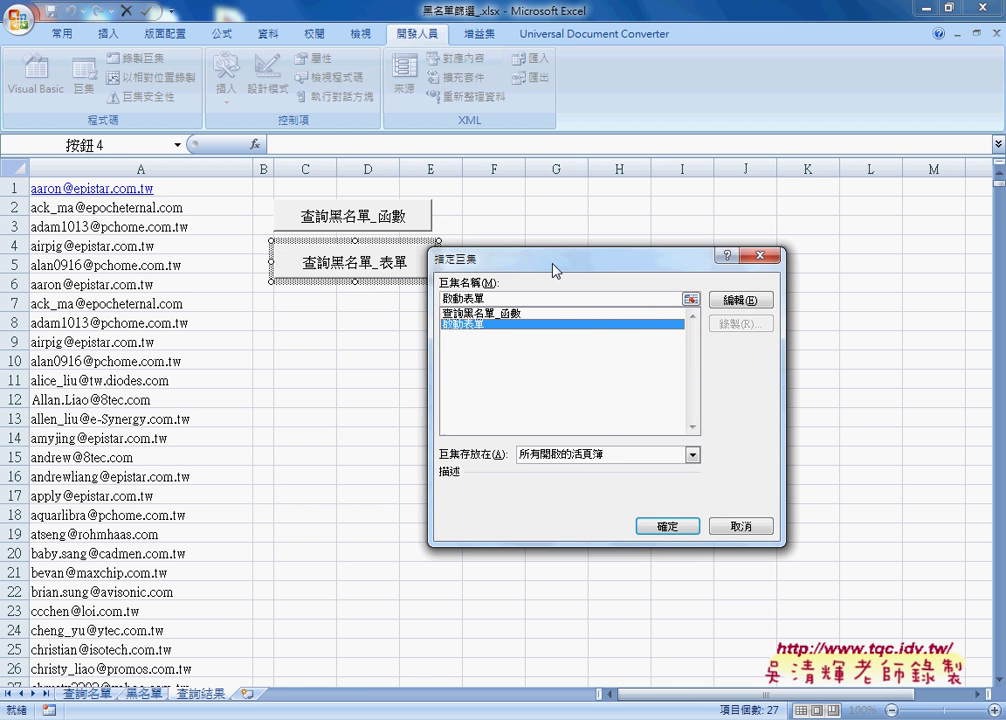
pyautogui.click(690, 528)
pyautogui.click(572, 452)
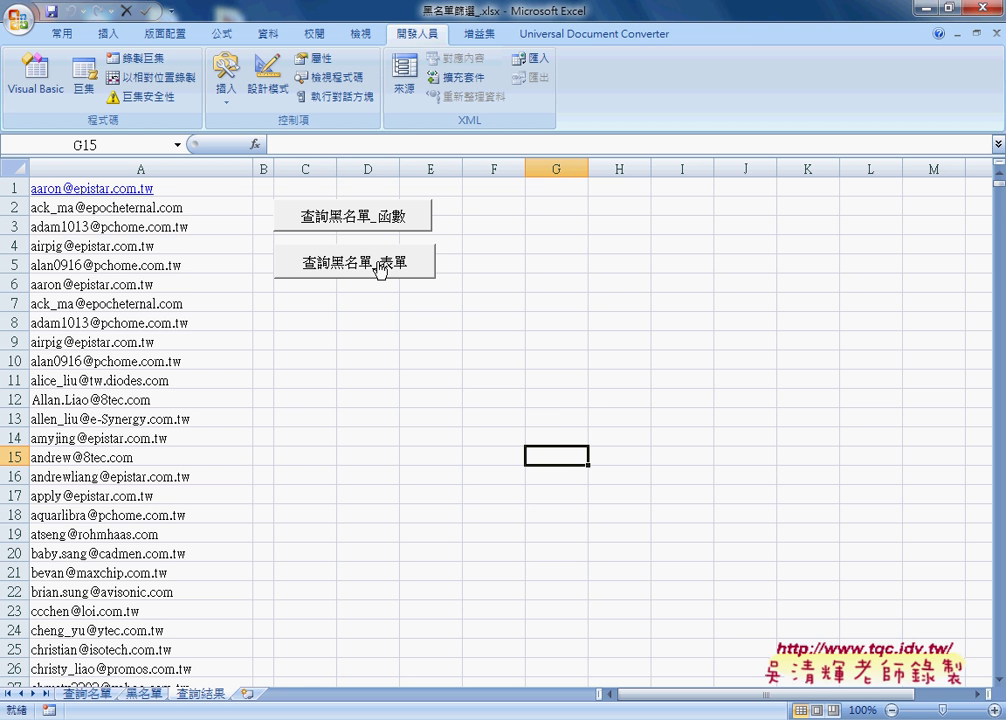
# Step: Test the button, hit error 424, and debug into the code referencing PB
pyautogui.click(378, 267)
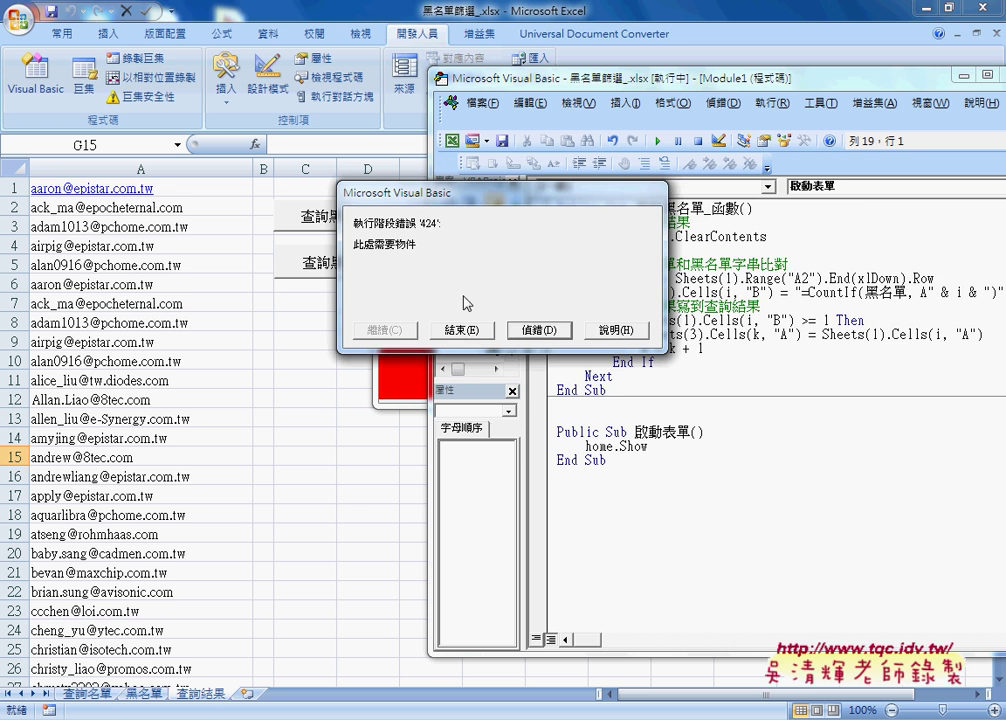
pyautogui.click(533, 334)
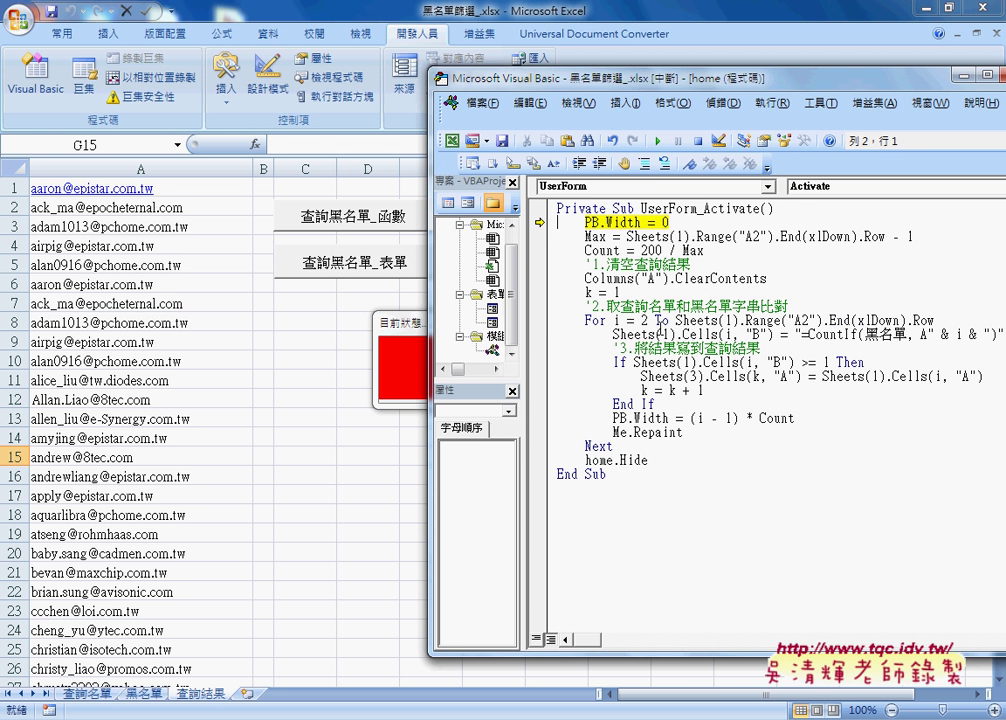
pyautogui.doubleClick(597, 222)
pyautogui.moveTo(531, 300); pyautogui.dragTo(577, 300)
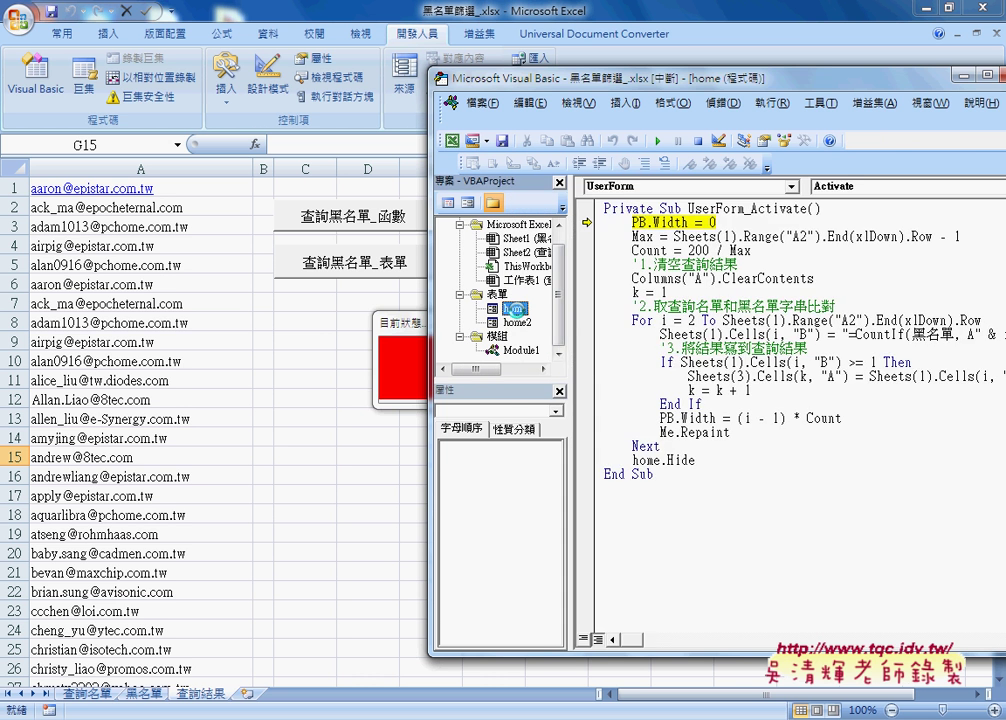
# Step: Rename the home form's red label (Name) to PB
pyautogui.doubleClick(514, 308)
pyautogui.click(665, 257)
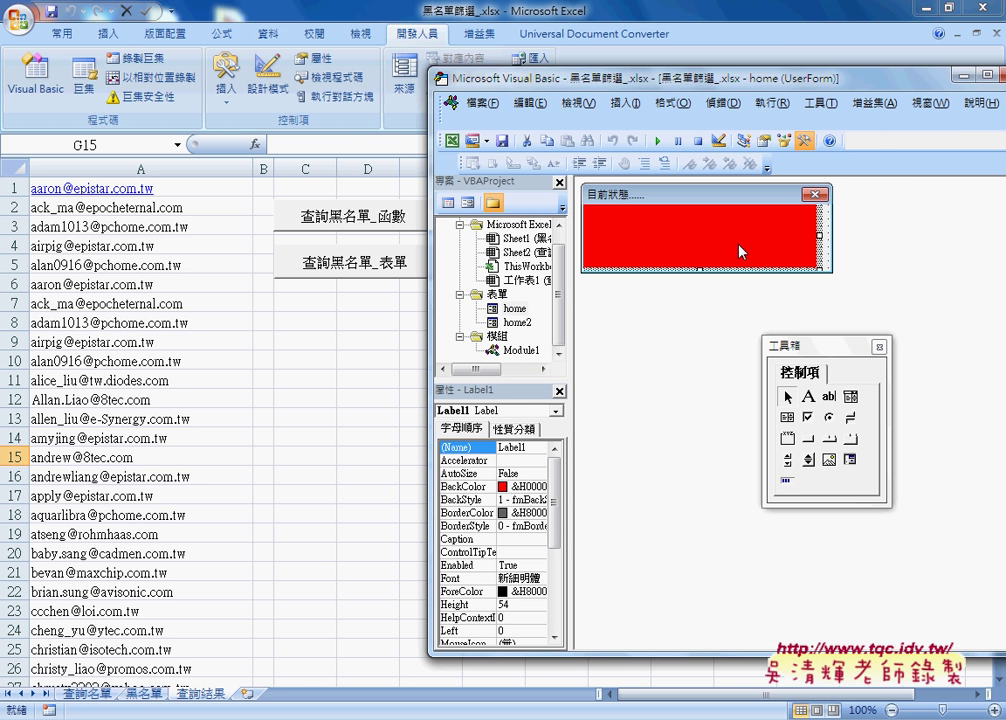
pyautogui.click(498, 448)
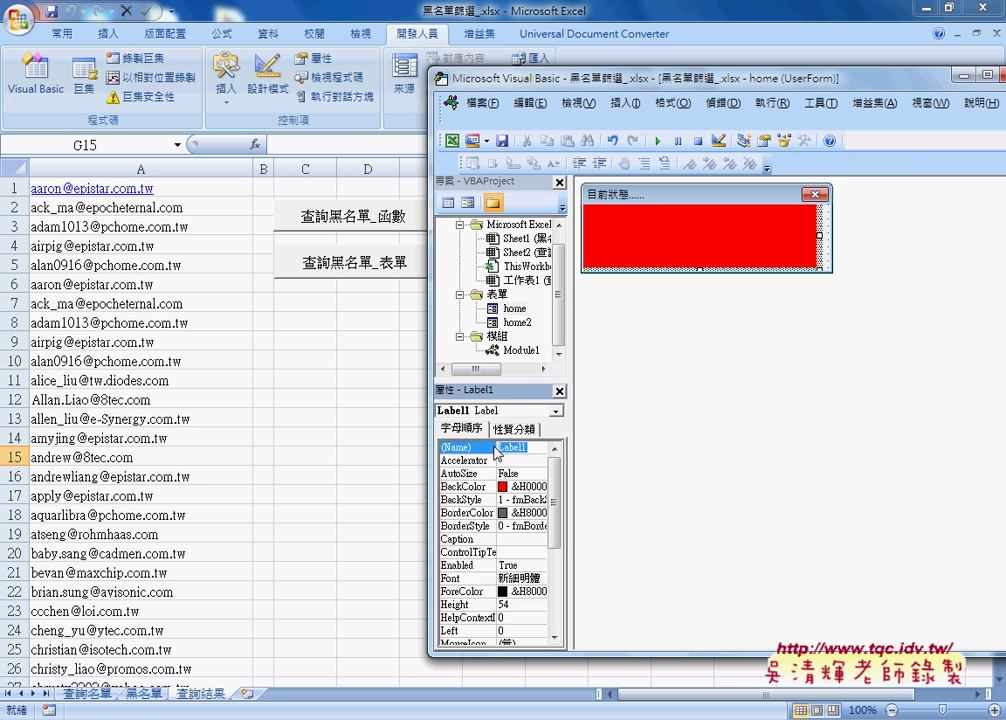
pyautogui.write('PB')
pyautogui.press('Return')
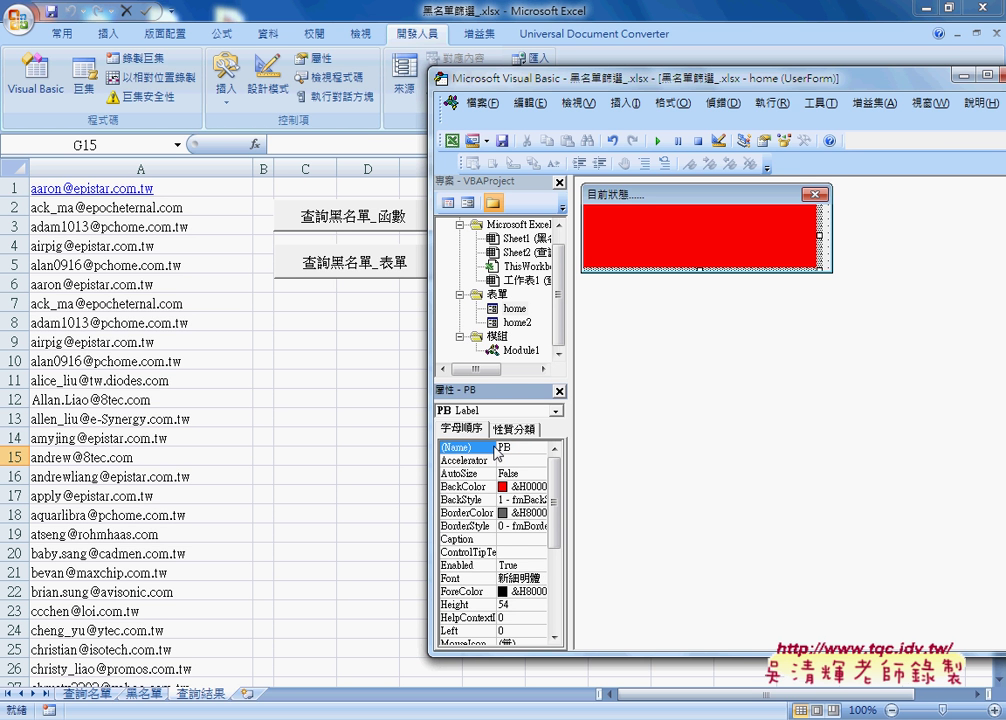
# Step: Make the home form slightly narrower and return to the Excel worksheet
pyautogui.click(826, 242)
pyautogui.moveTo(836, 228); pyautogui.dragTo(827, 229)
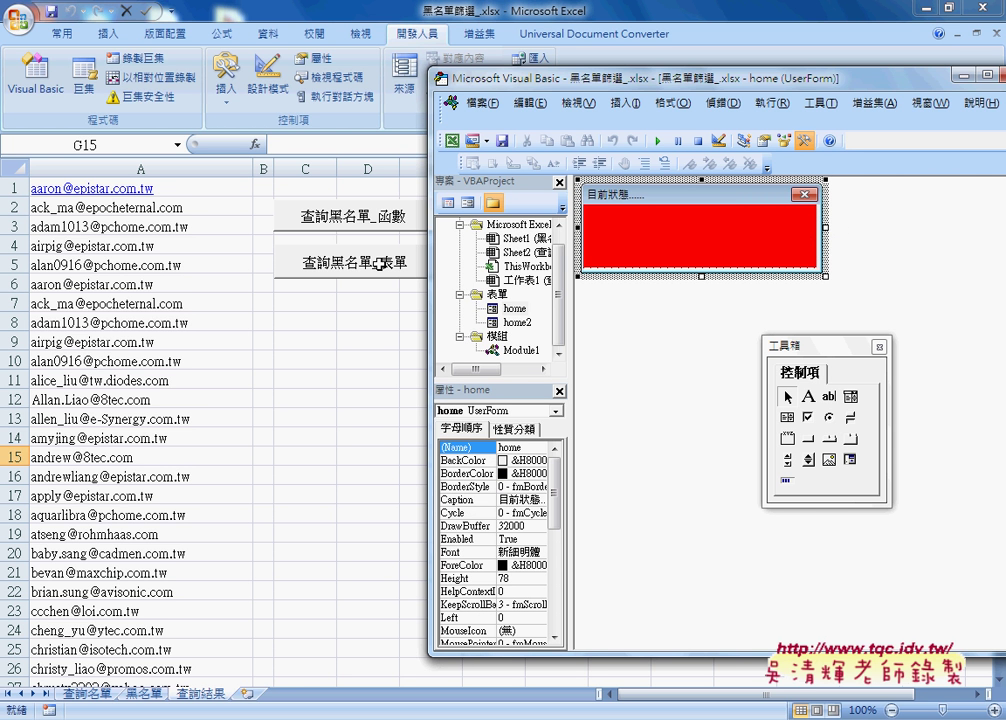
pyautogui.click(352, 338)
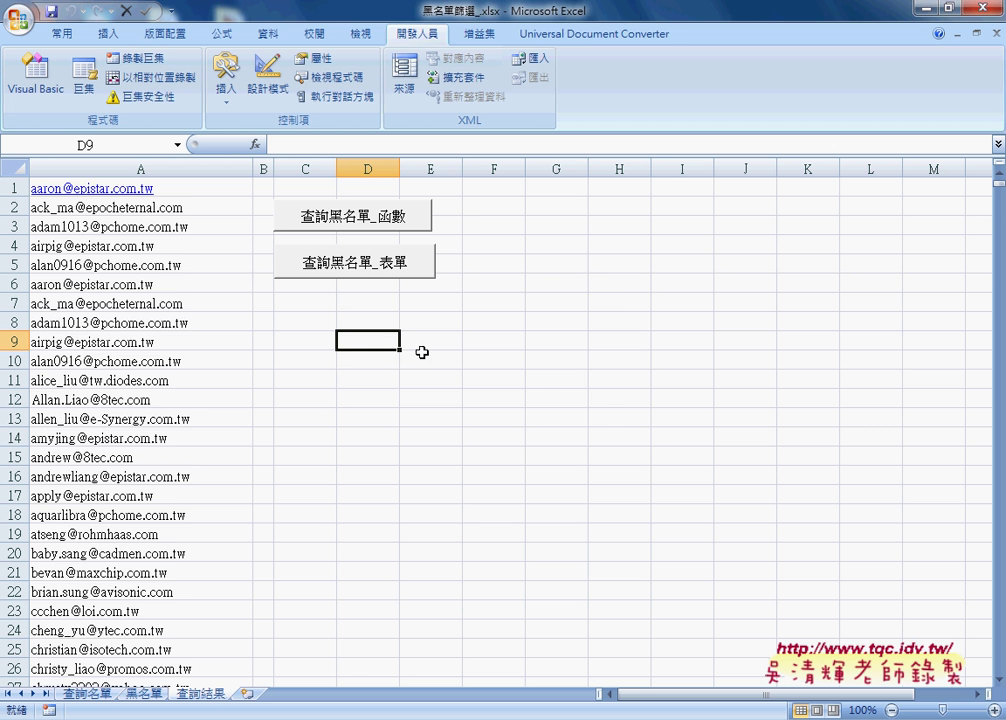
# Step: Run the 查詢黑名單_表單 button five times, watching the 目前狀態 red progress bar fill
pyautogui.click(379, 273)
pyautogui.click(378, 268)
pyautogui.click(361, 263)
pyautogui.click(368, 262)
pyautogui.click(370, 266)
# Step: In the 程式碼 Google Doc, select the three 查詢黑名單_表單 code lines
pyautogui.hotkey('alt', 'Tab')
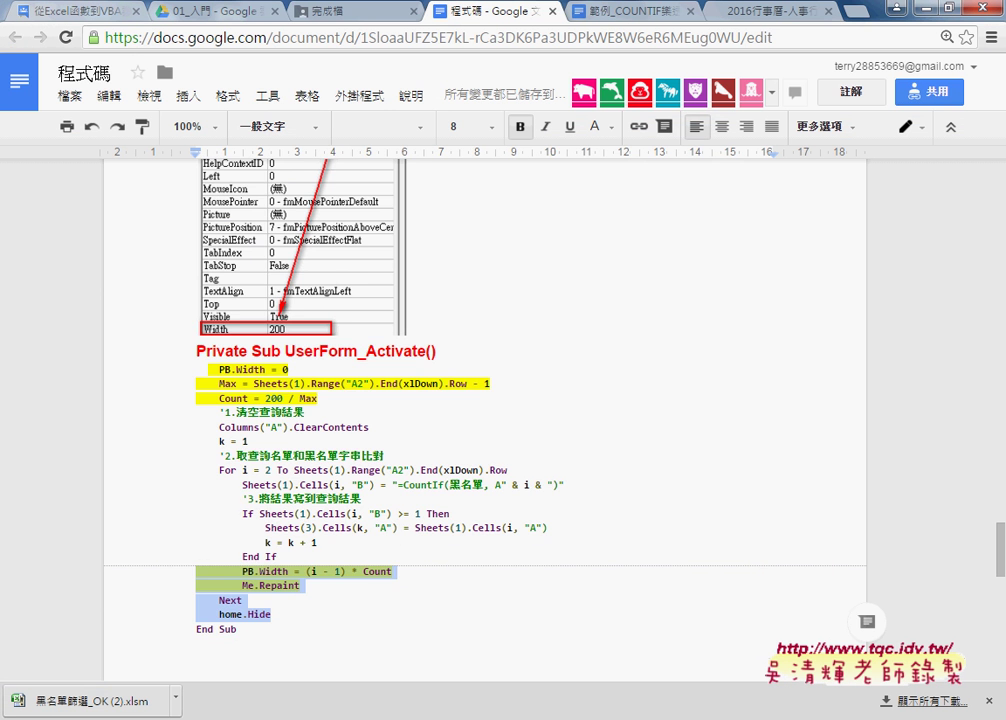
pyautogui.scroll(5, 471, 528)
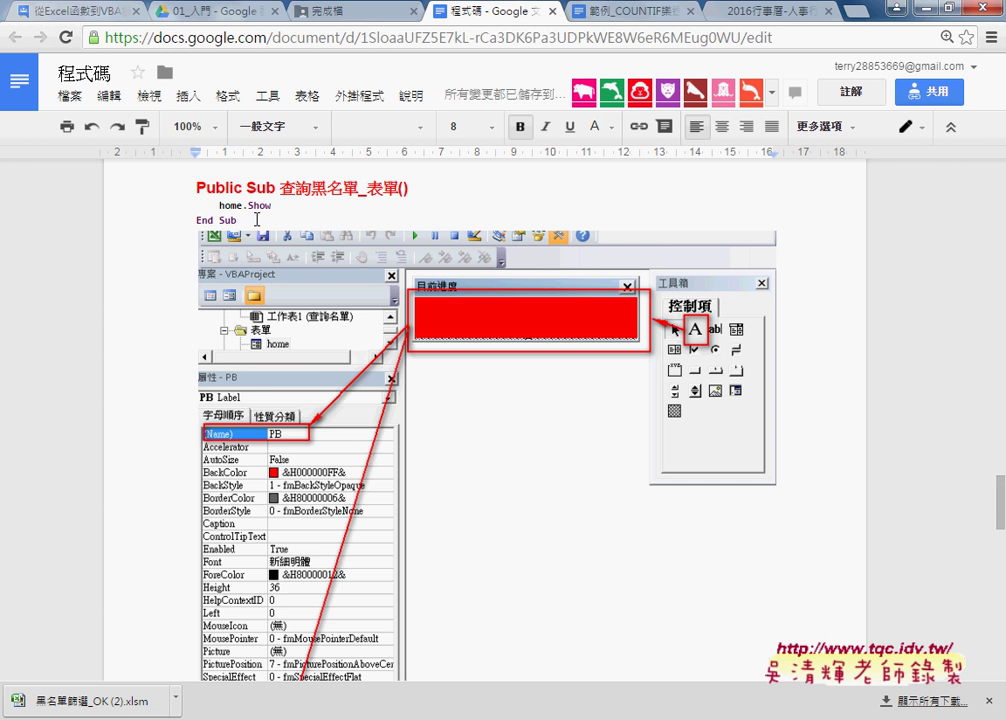
pyautogui.moveTo(257, 219); pyautogui.dragTo(196, 187)
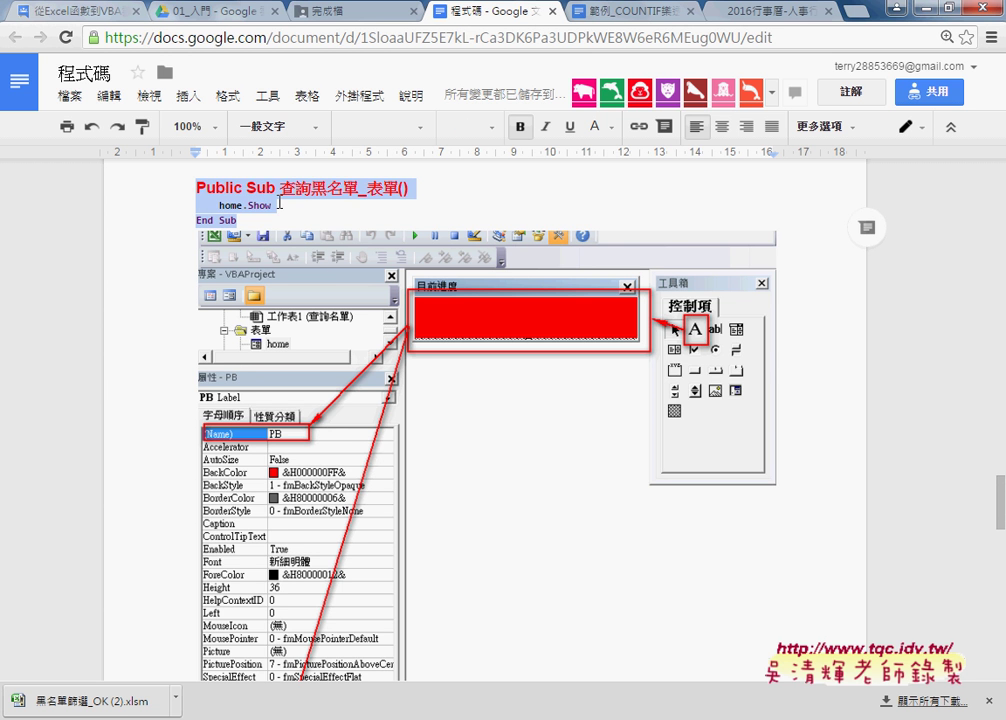
# Step: Select the whole UserForm_Activate code block further down the notes
pyautogui.scroll(-1, 294, 319)
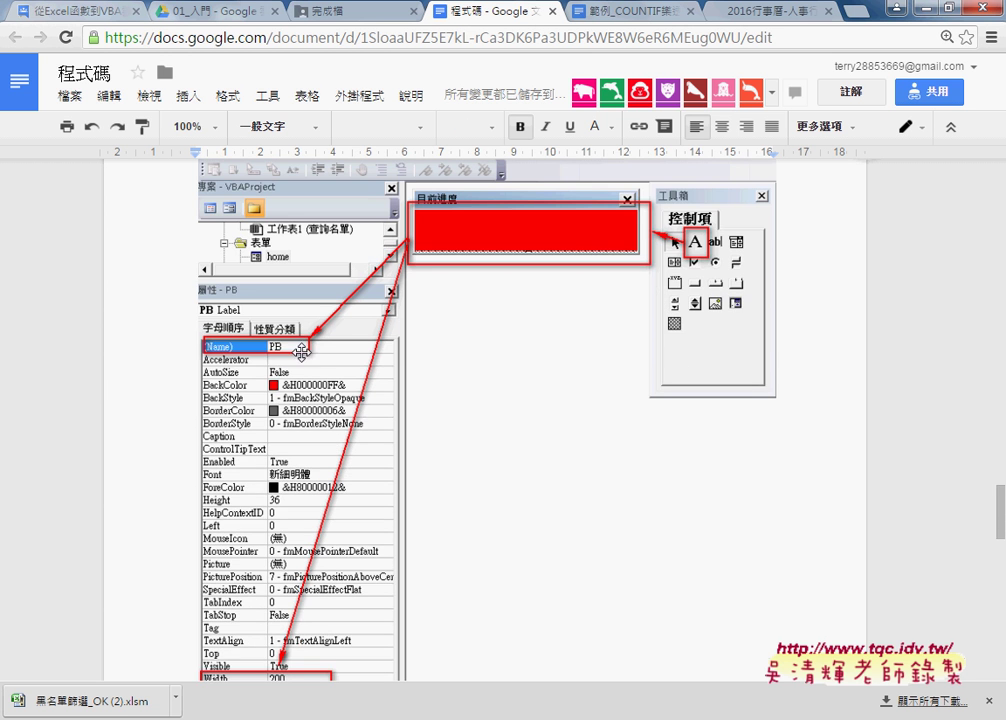
pyautogui.scroll(-1, 315, 409)
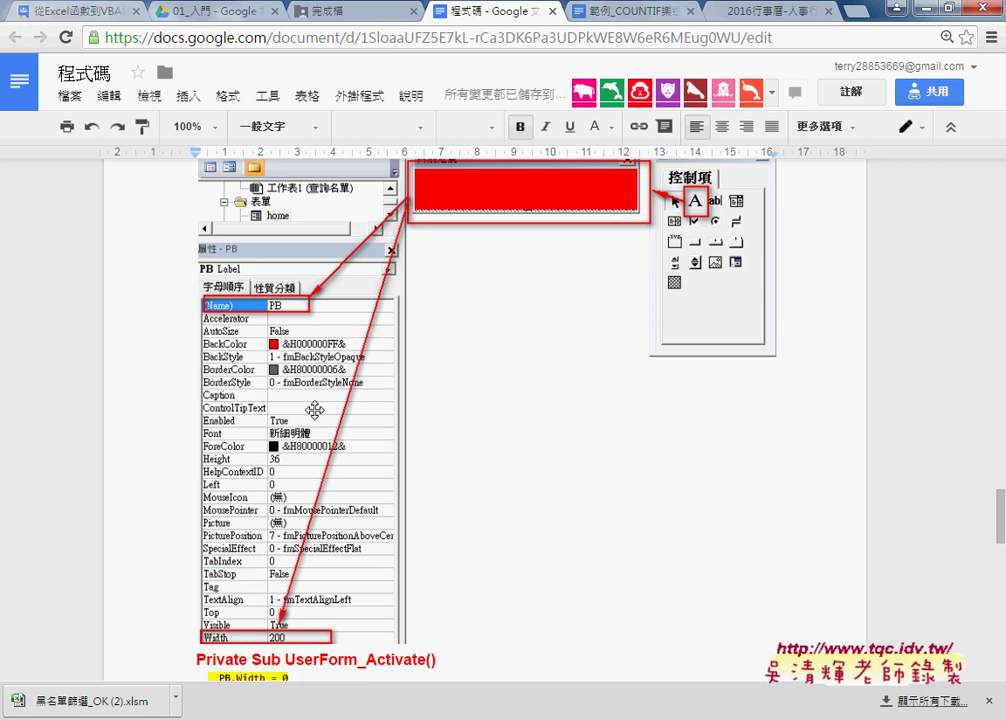
pyautogui.scroll(-2, 314, 410)
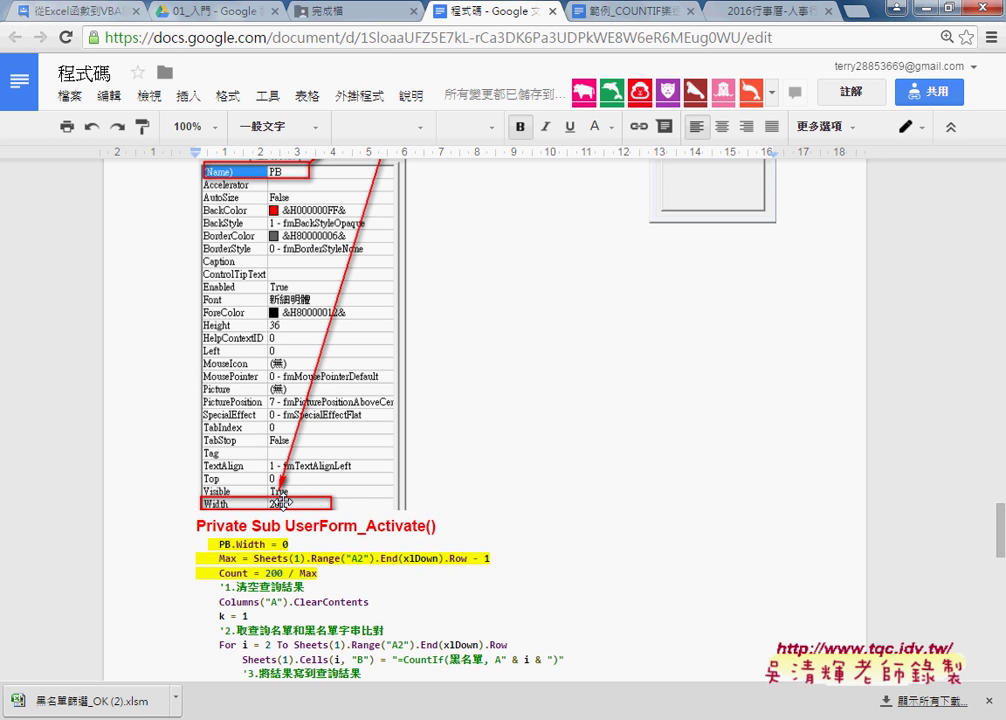
pyautogui.scroll(-2, 392, 403)
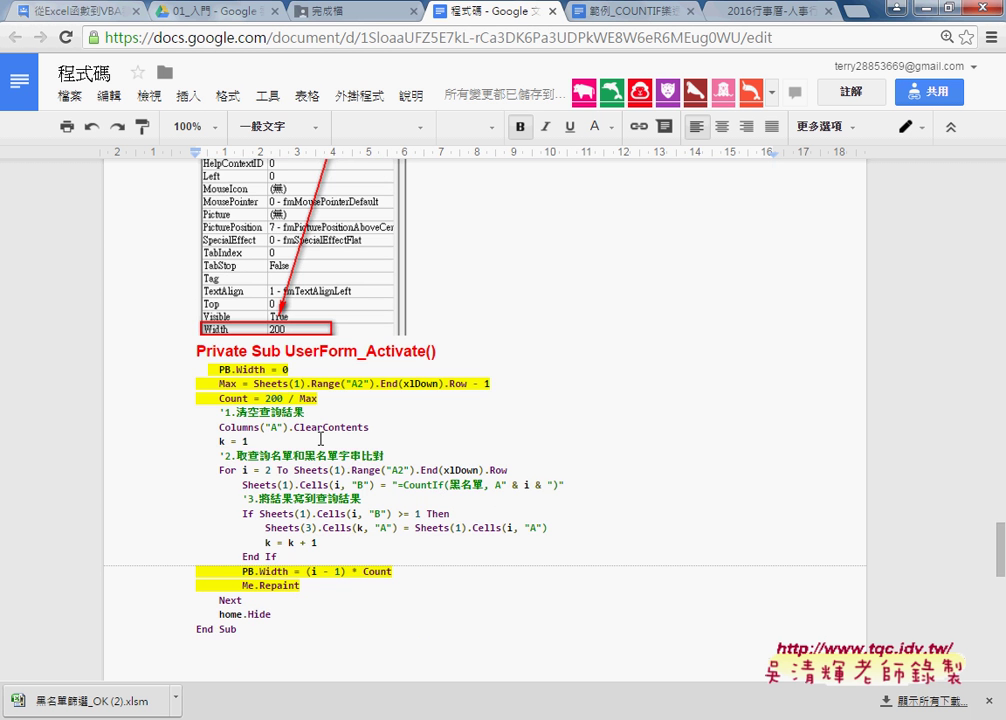
pyautogui.moveTo(237, 630); pyautogui.dragTo(187, 358)
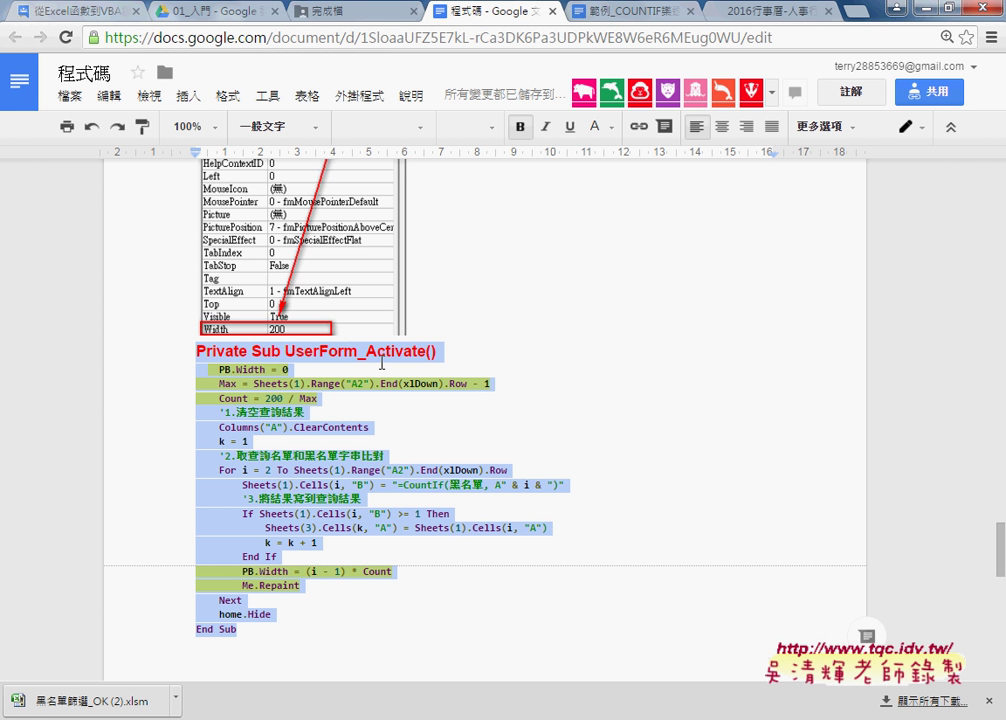
pyautogui.click(435, 424)
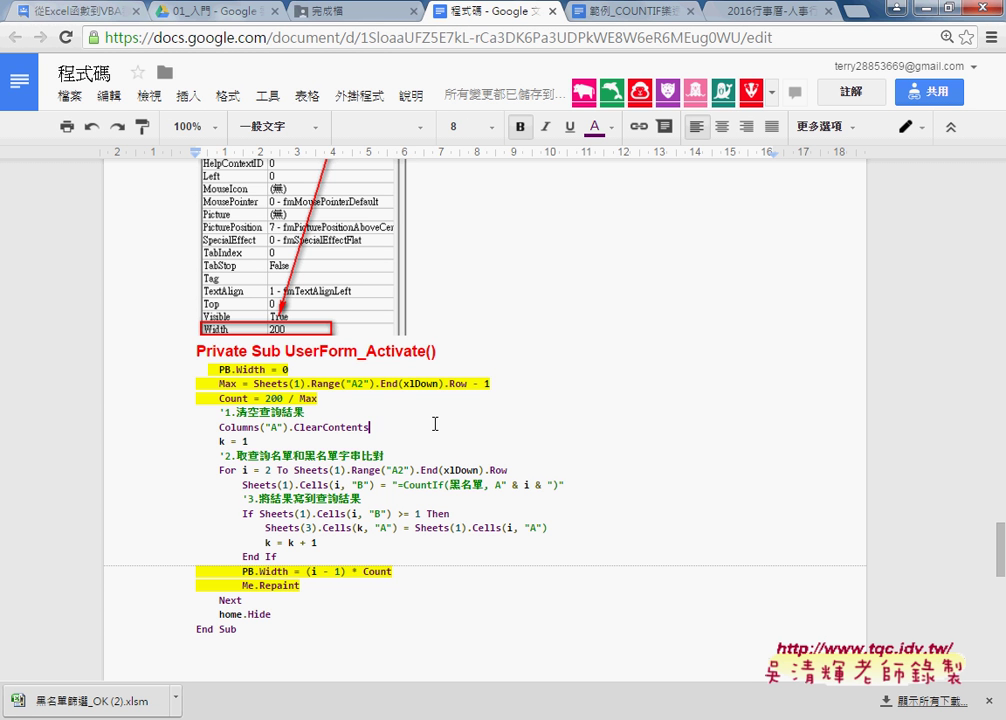
pyautogui.click(221, 427)
pyautogui.moveTo(221, 427); pyautogui.dragTo(260, 427)
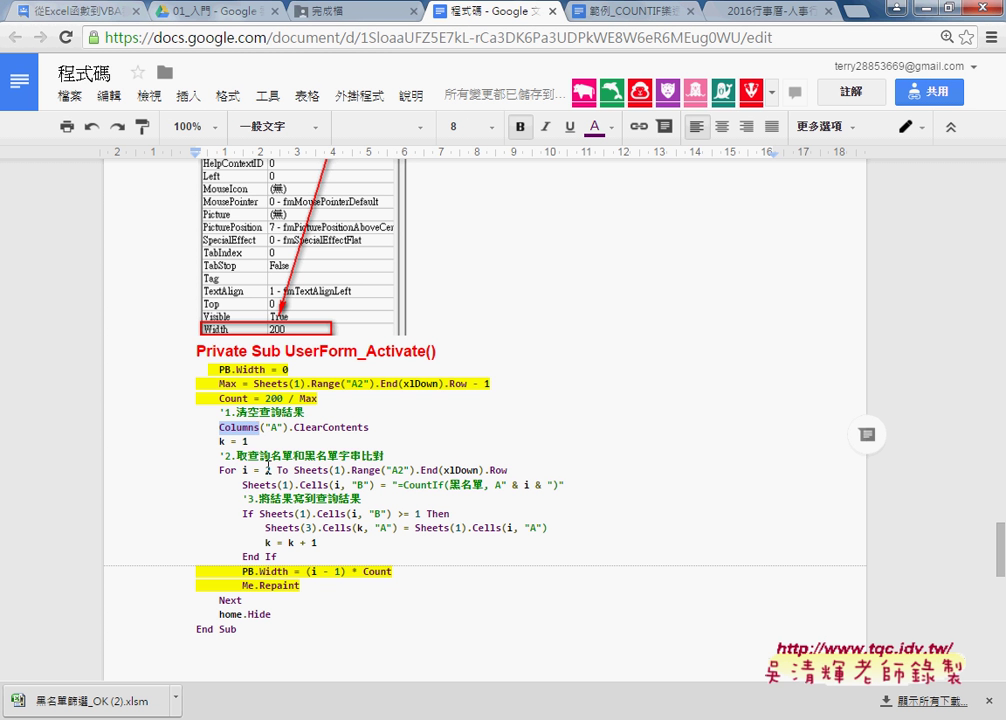
pyautogui.moveTo(242, 485); pyautogui.dragTo(278, 485)
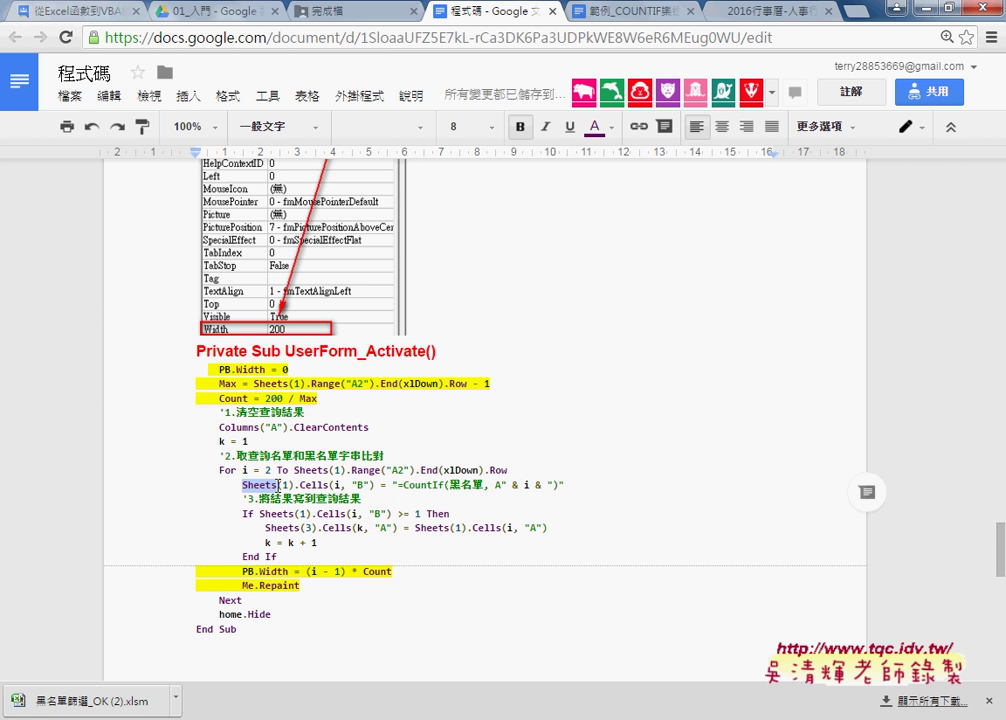
pyautogui.scroll(1, 427, 332)
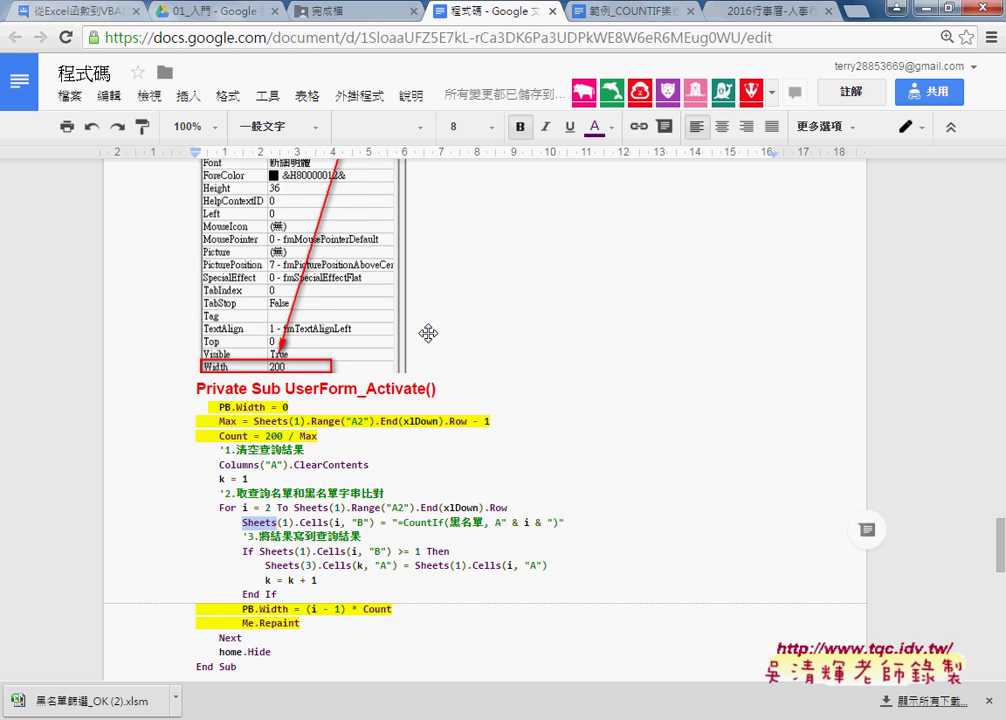
pyautogui.scroll(3, 428, 333)
pyautogui.scroll(2, 428, 333)
pyautogui.scroll(2, 428, 333)
pyautogui.scroll(3, 429, 333)
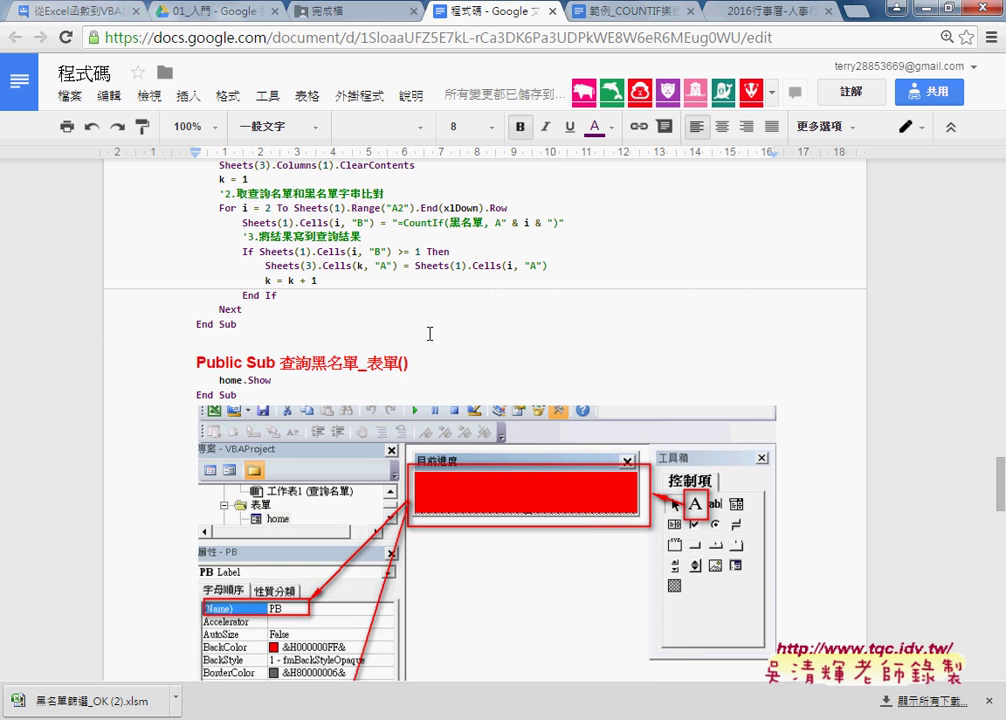
pyautogui.scroll(2, 430, 333)
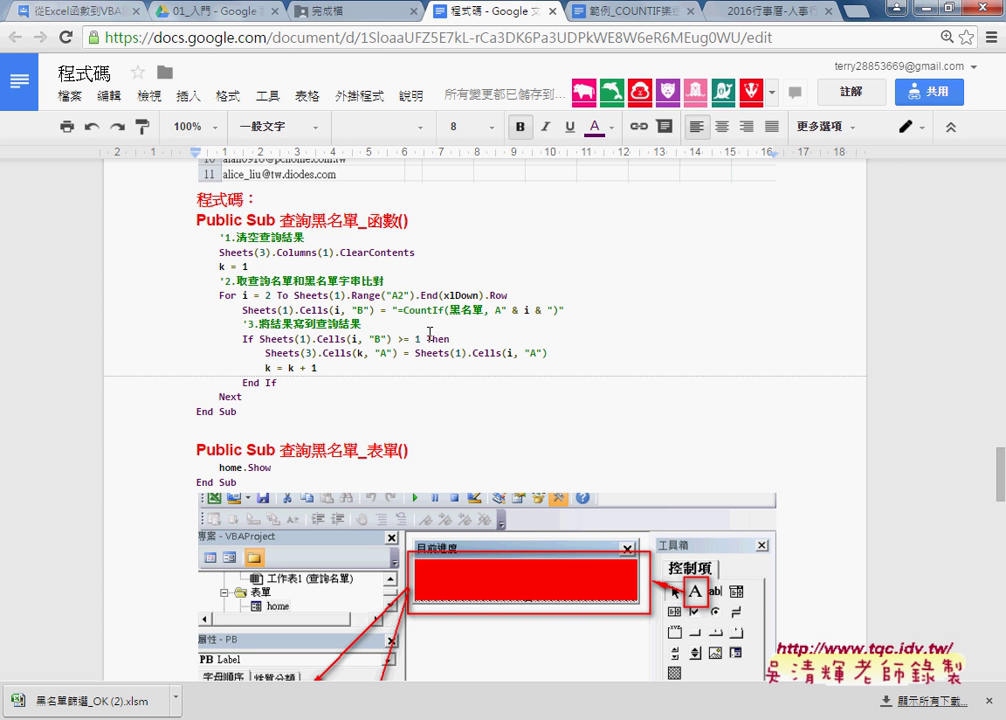
# Step: Switch to the 2016行事曆 tab showing the May office calendar
pyautogui.click(741, 8)
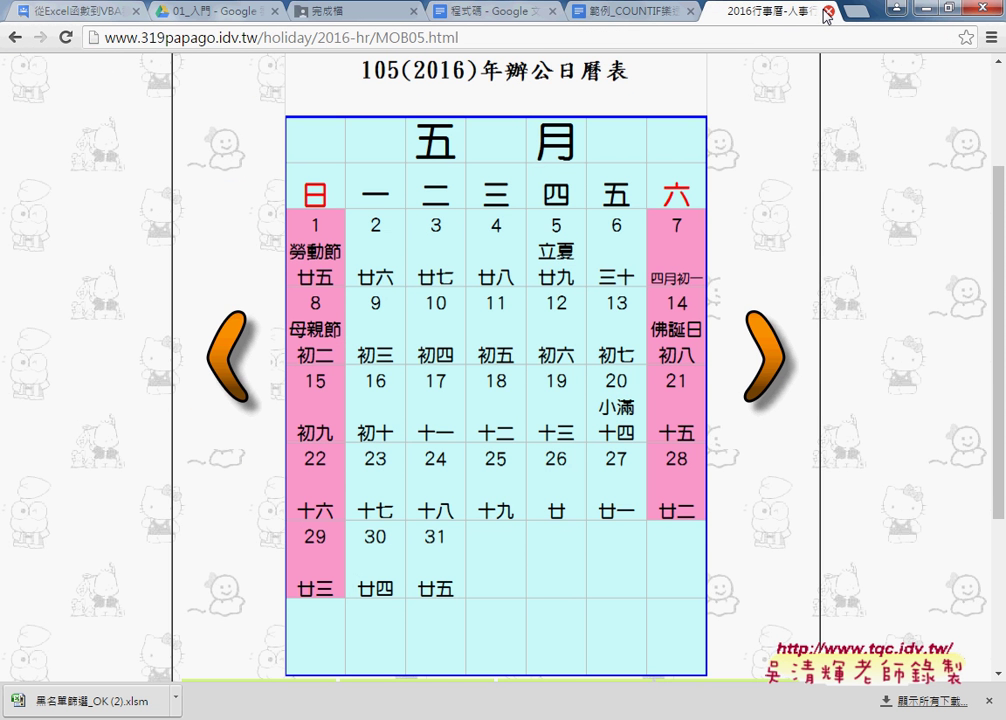